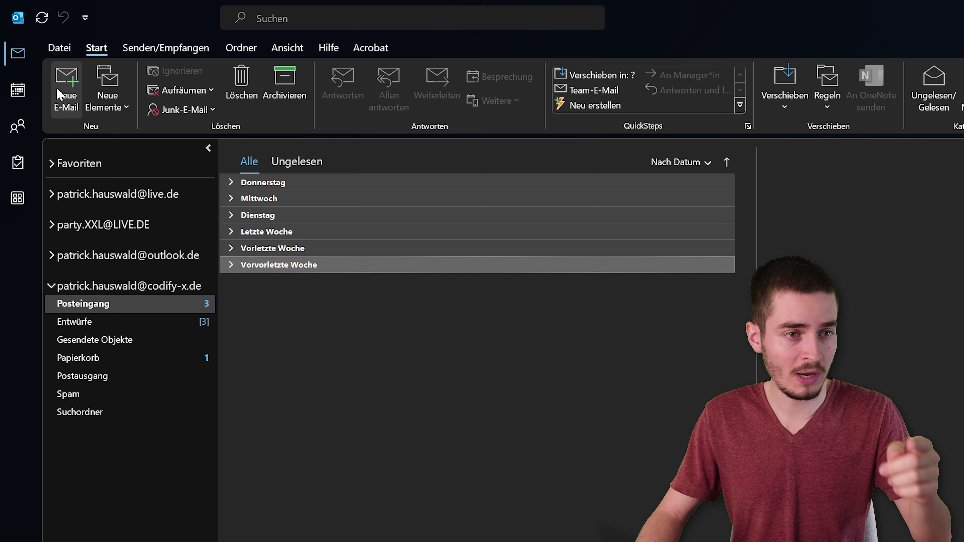
Create a new email to a test address, insert the Anfrage_Zusammenarbeit template, and follow its YouTube-Kanal link
left_click(59, 94)
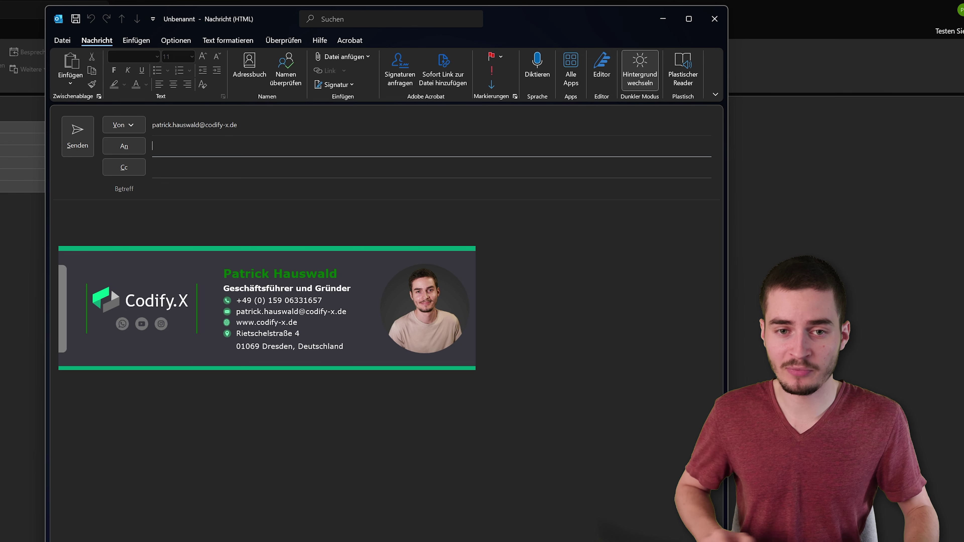
type("test@test.de;")
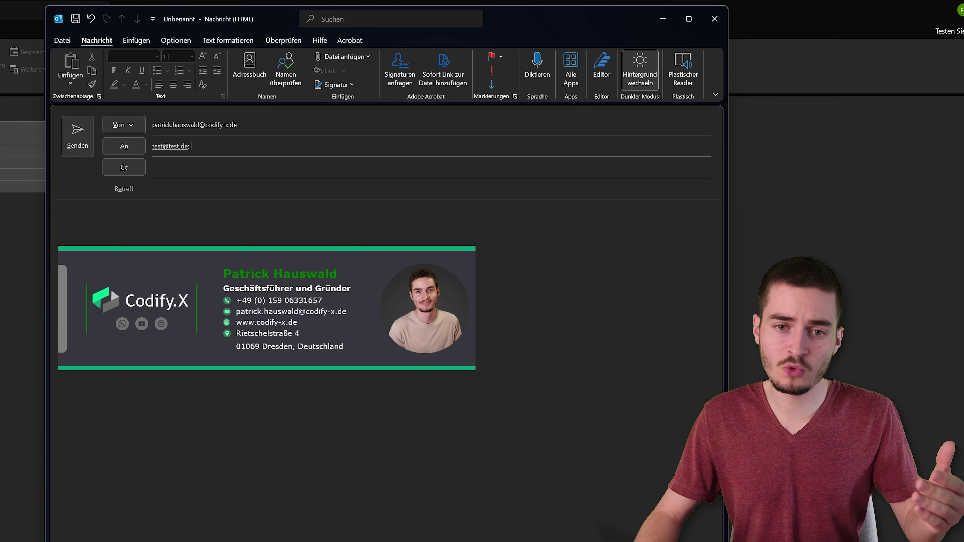
right_click(206, 148)
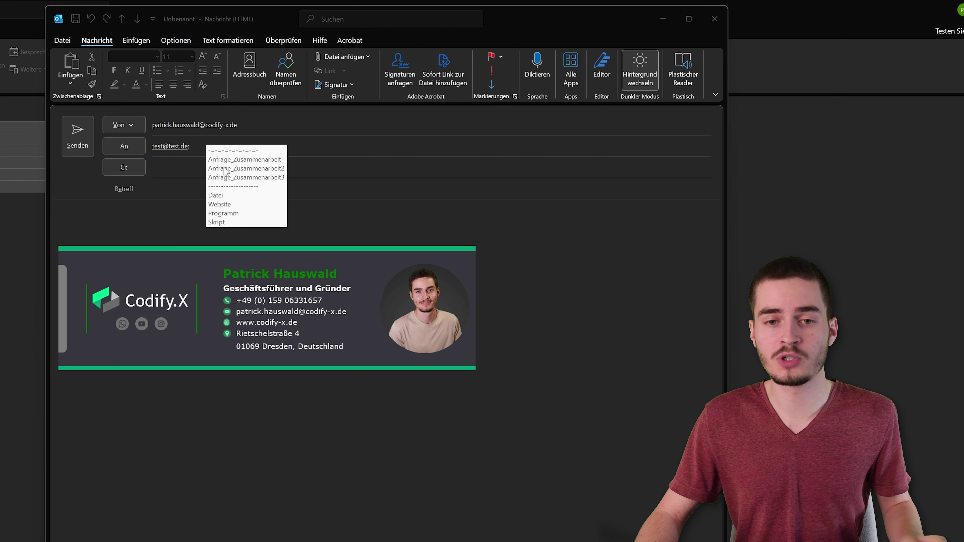
left_click(234, 180)
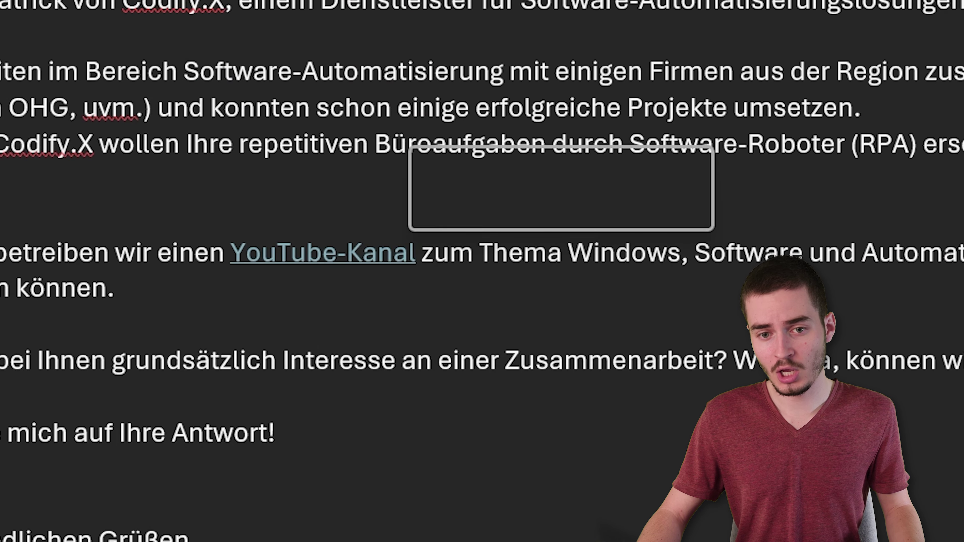
left_click(348, 254, "ctrl")
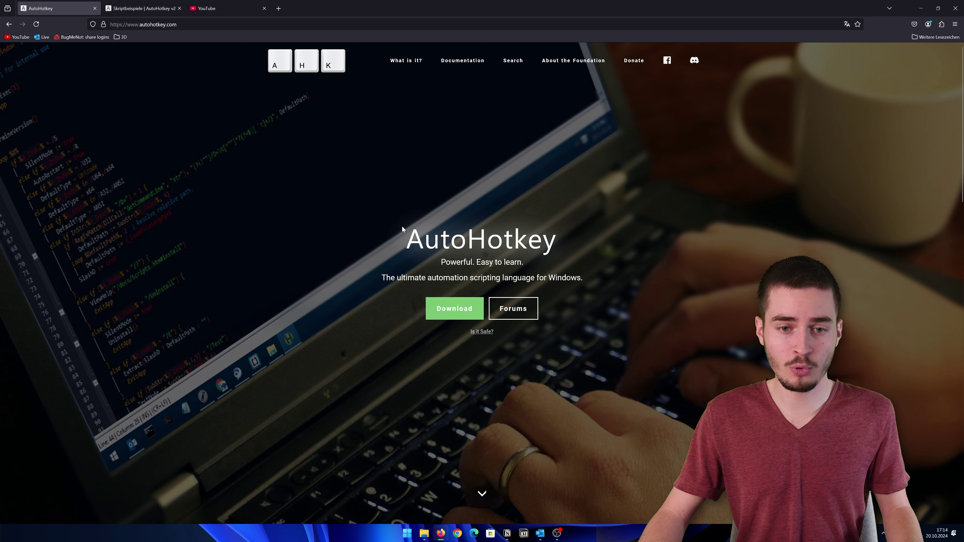
Reveal the AutoHotkey download version buttons, then switch to the 'Skriptbeispiele | AutoHotkey v2' page
left_click(439, 310)
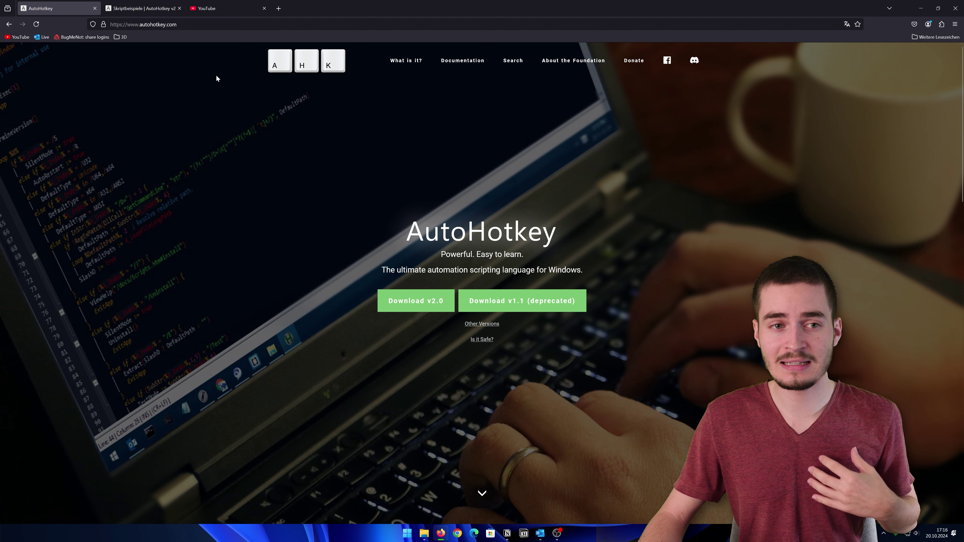
left_click(140, 8)
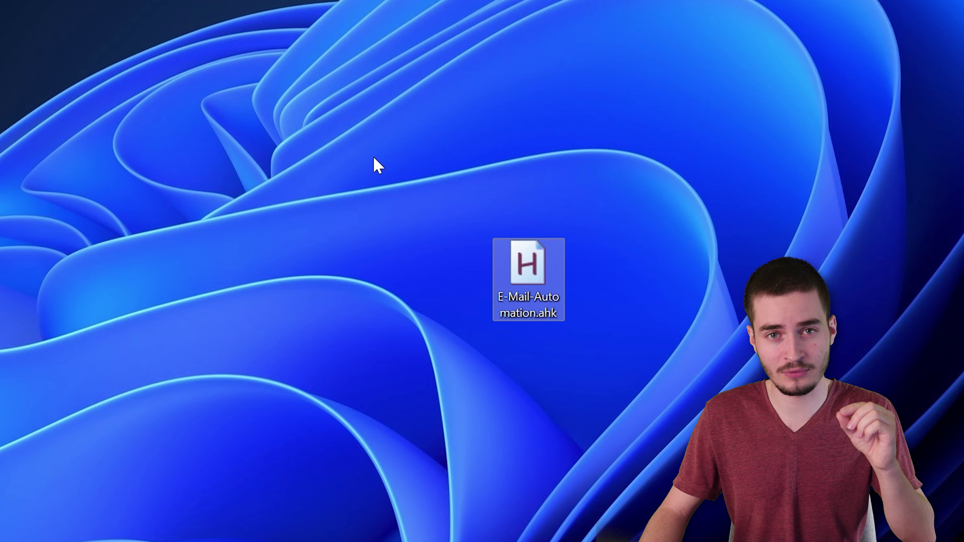
Run the Website entry from the Ctrl+Alt+M popup menu, dismiss its message, and select E-Mail-Automation.ahk
key("ctrl+alt+m")
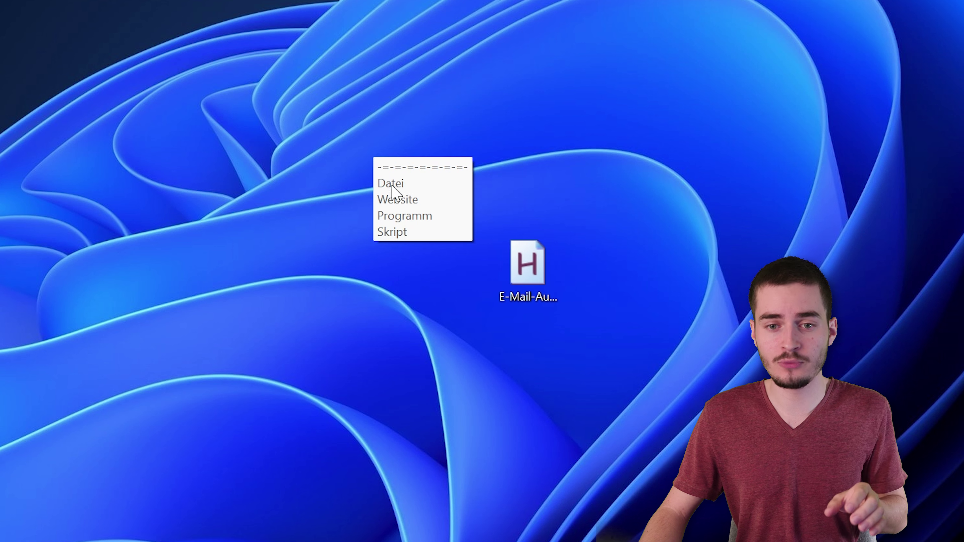
left_click(393, 205)
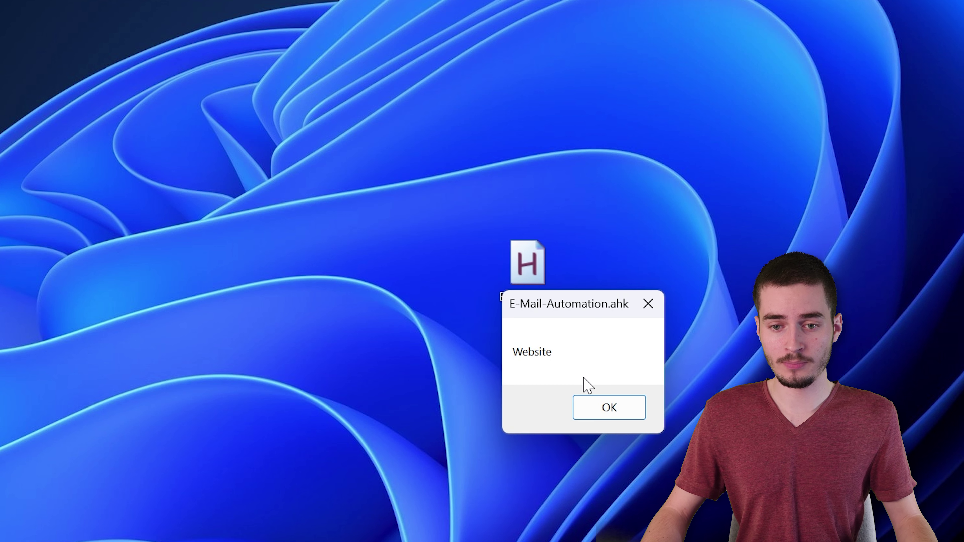
left_click(615, 405)
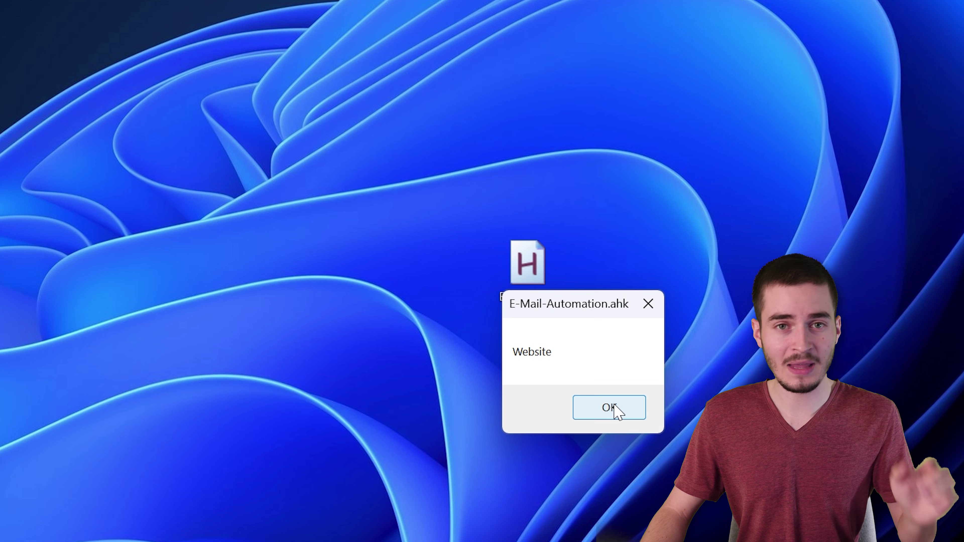
left_click(614, 404)
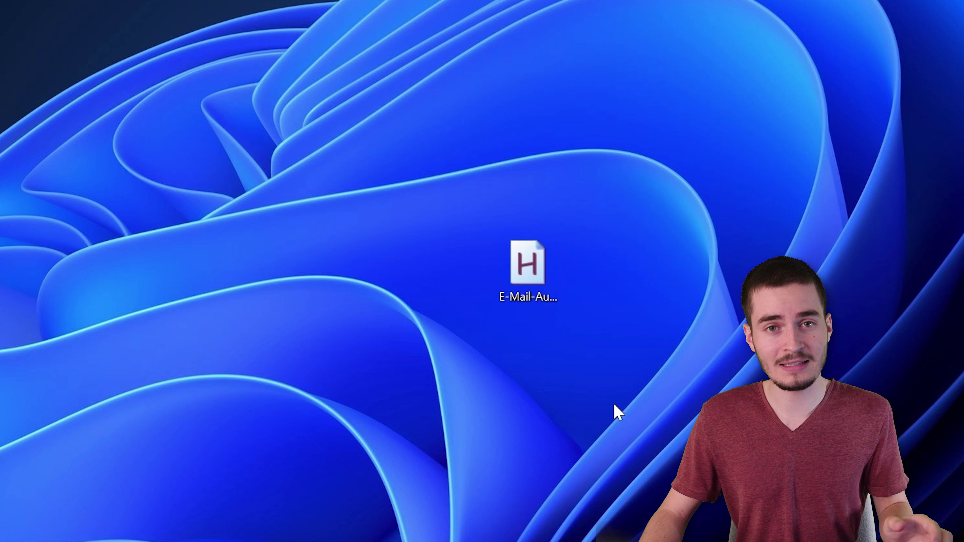
mouse_move(452, 197)
left_mouse_down()
mouse_move(549, 319)
mouse_move(613, 382)
mouse_move(615, 373)
left_mouse_up()
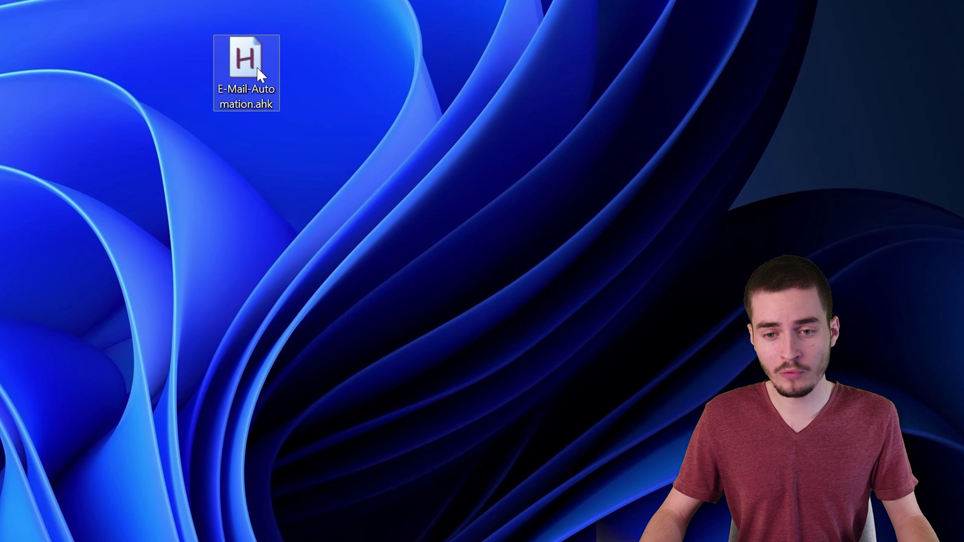
Open E-Mail-Automation.ahk with the context-menu entry 'Mit Notepad++ bearbeiten'
right_click(258, 72)
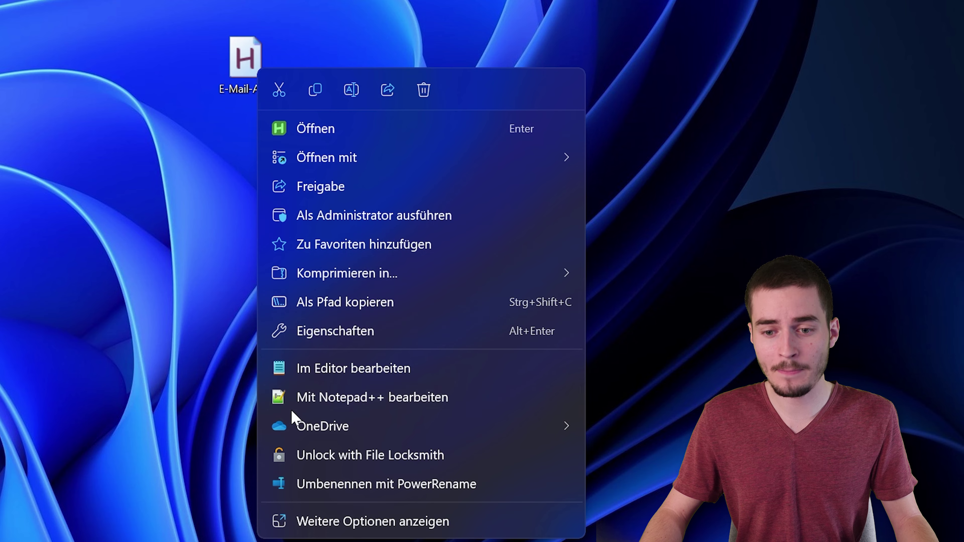
left_click(387, 398)
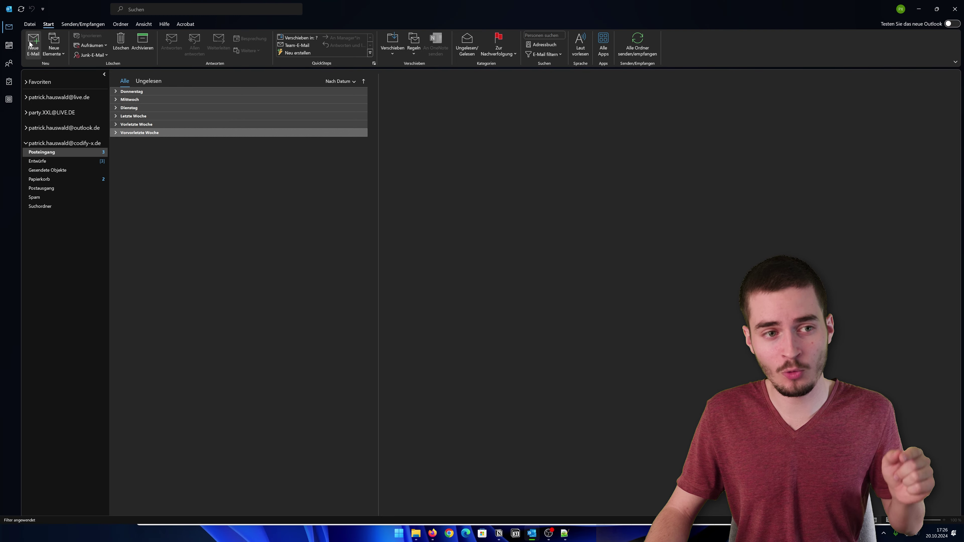
Start a new Outlook mail, return to Notepad++, and set the script's language to AutoIt
left_click(32, 44)
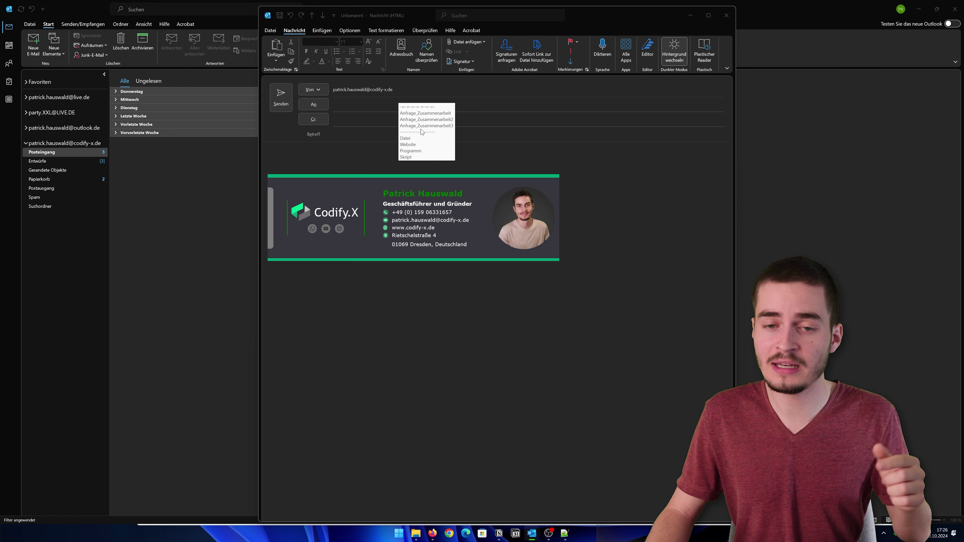
key("Escape")
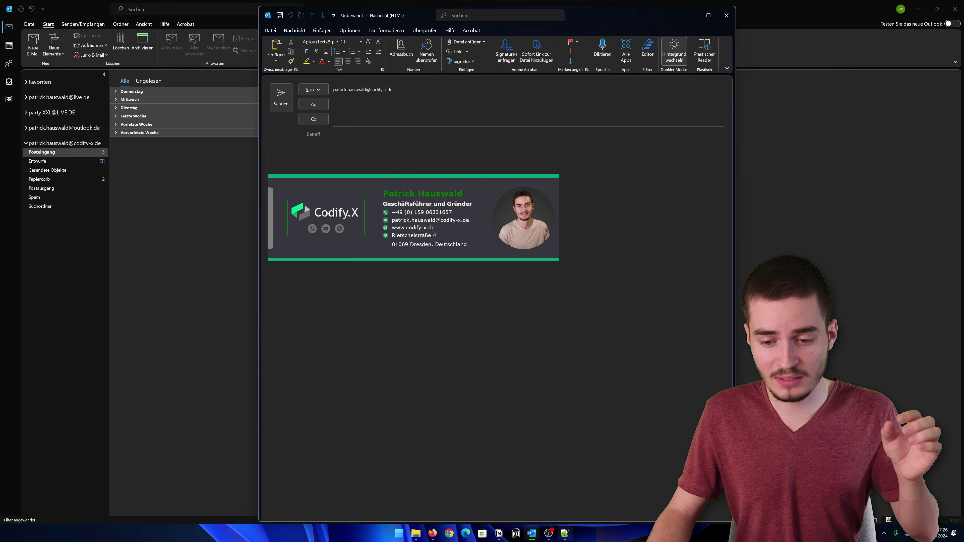
key("alt+Tab")
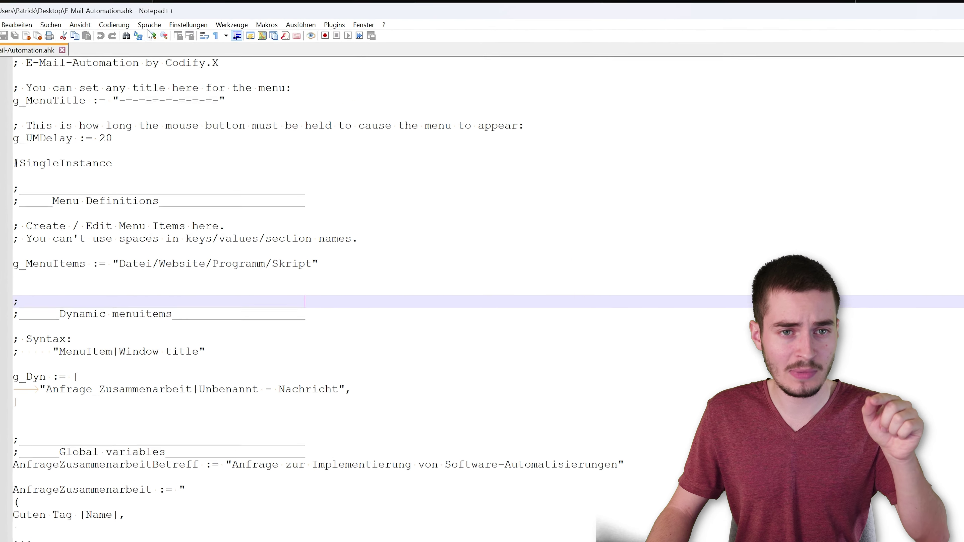
left_click(256, 25)
mouse_move(181, 58)
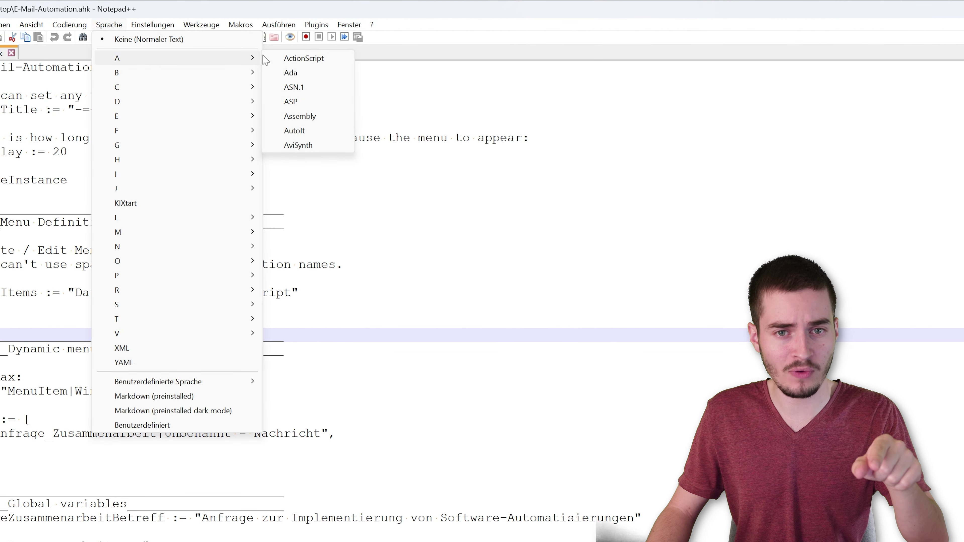
left_click(295, 130)
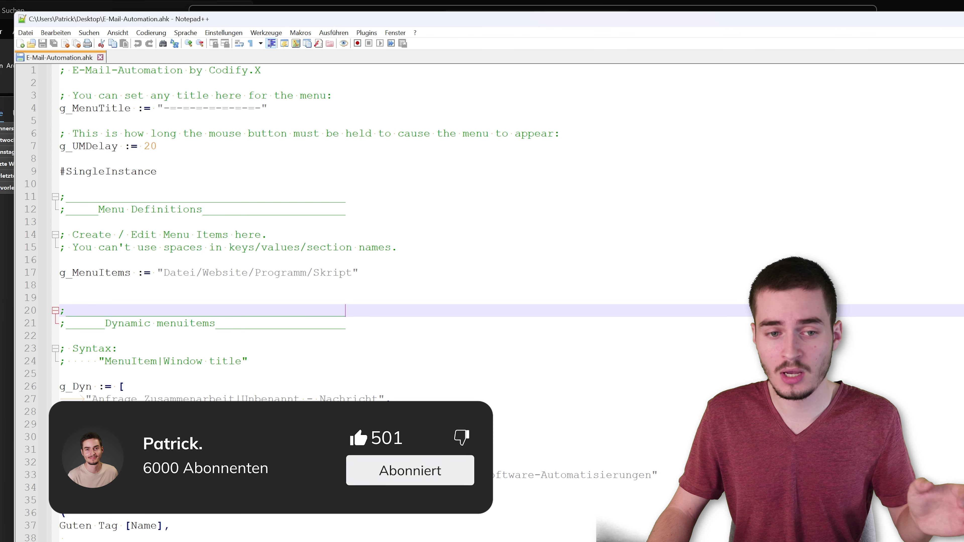
left_click_drag(248, 361, 49, 318)
left_click(275, 346)
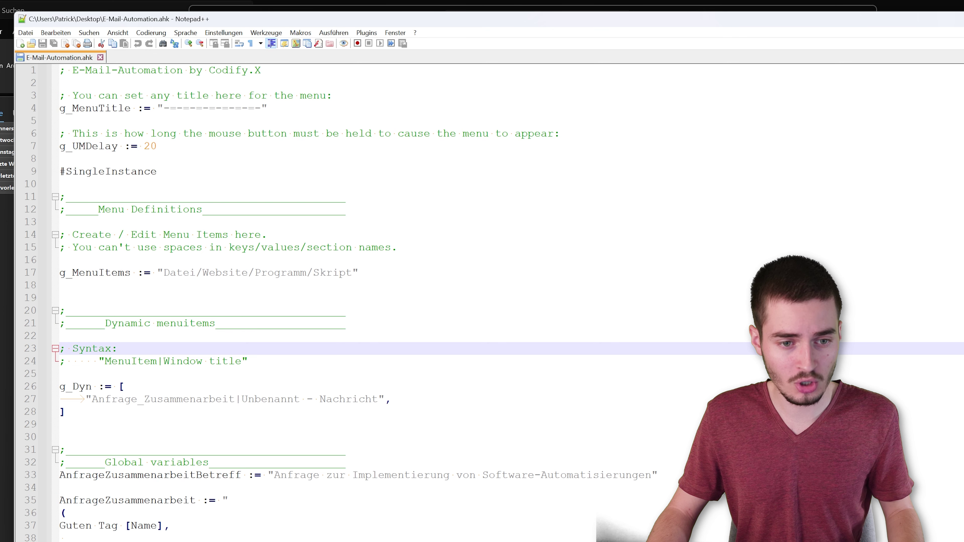
left_click_drag(92, 400, 118, 399)
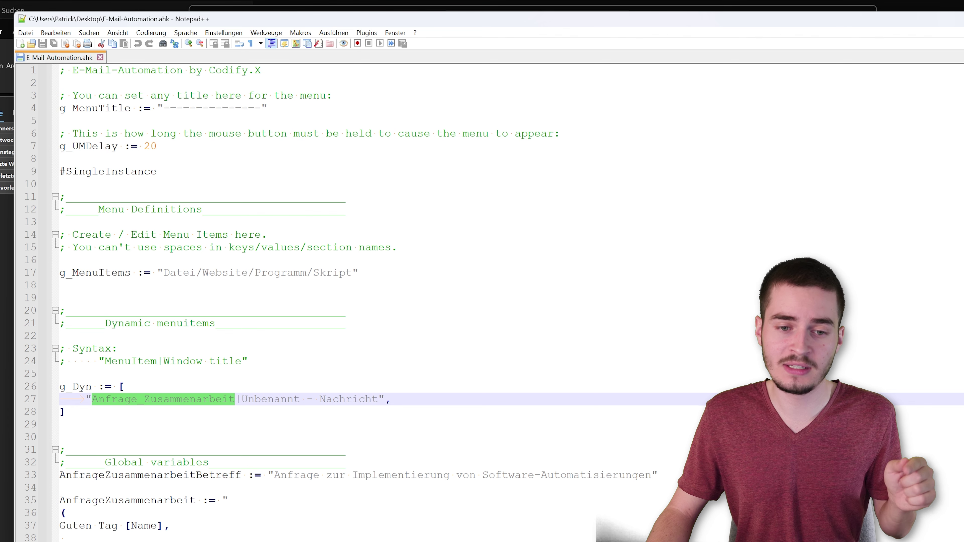
left_click(241, 399)
left_click_drag(268, 399, 378, 399)
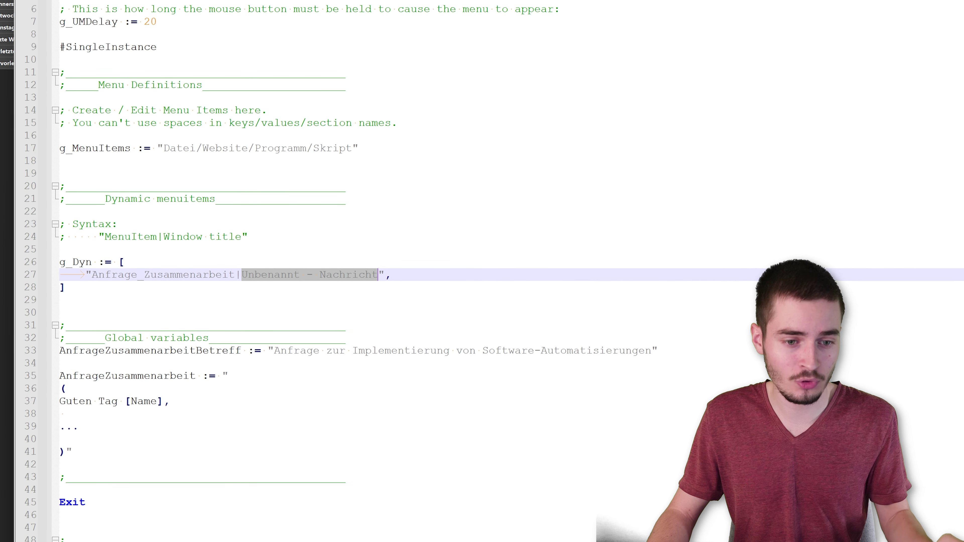
mouse_move(86, 389)
left_mouse_down()
mouse_move(60, 376)
mouse_move(59, 363)
left_mouse_up()
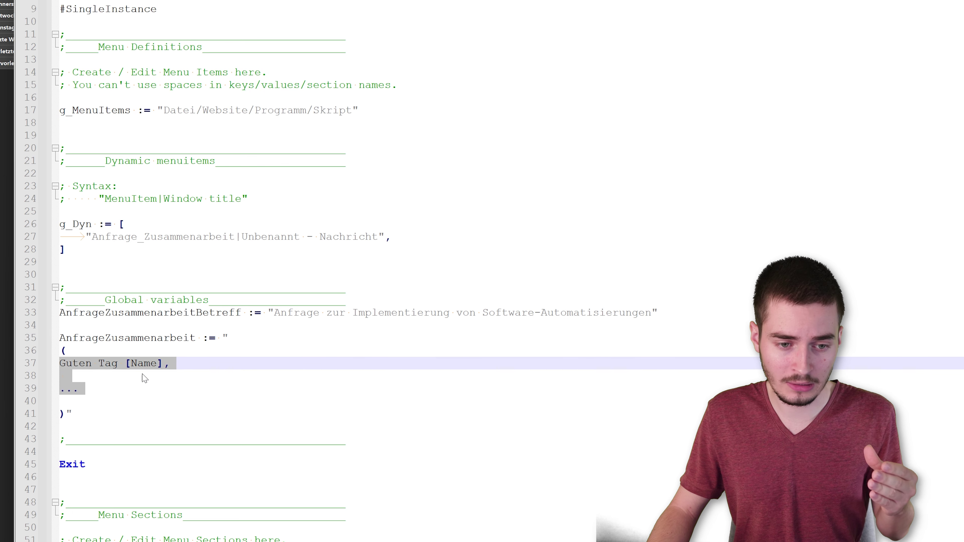
left_click(97, 389)
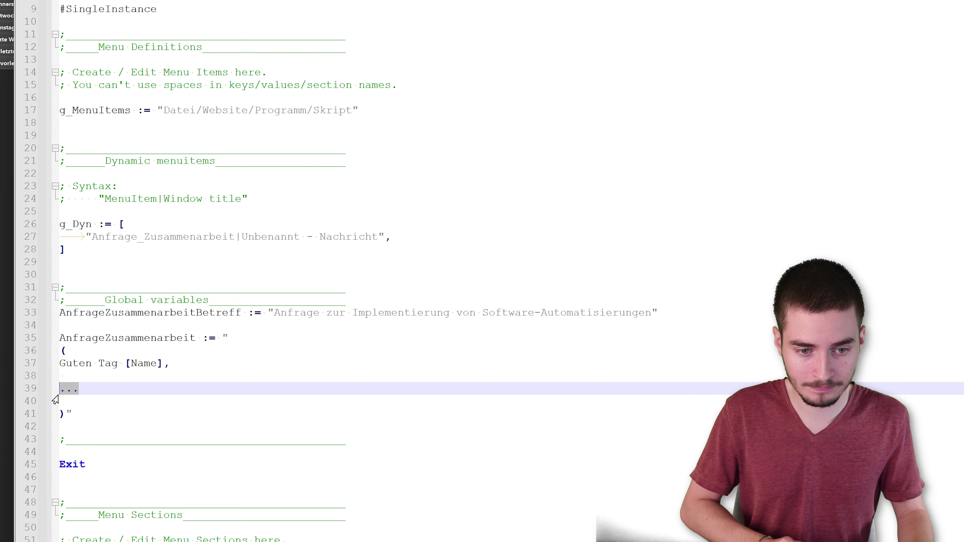
Paste the full letter text over the '...' placeholder on line 39, save, and select the desktop script
key("ctrl+v")
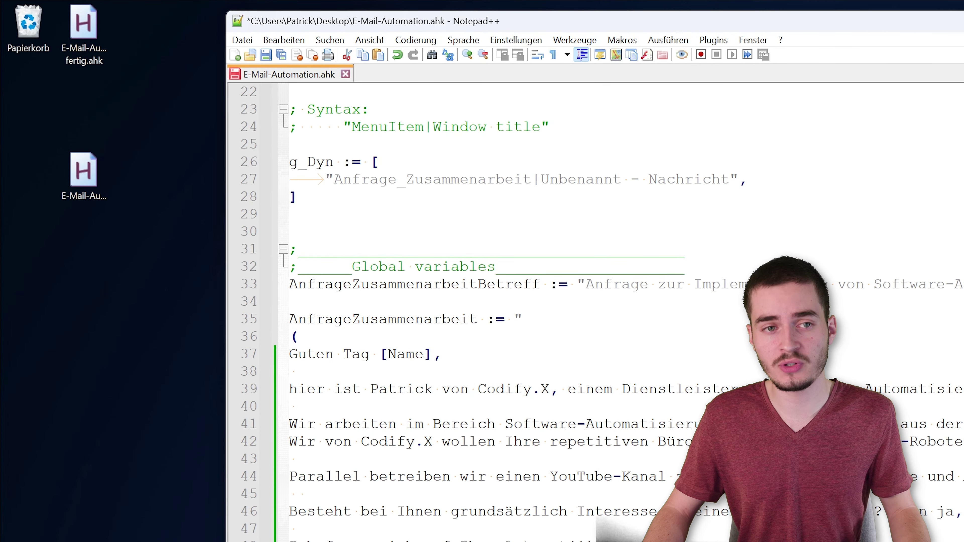
left_click(266, 55)
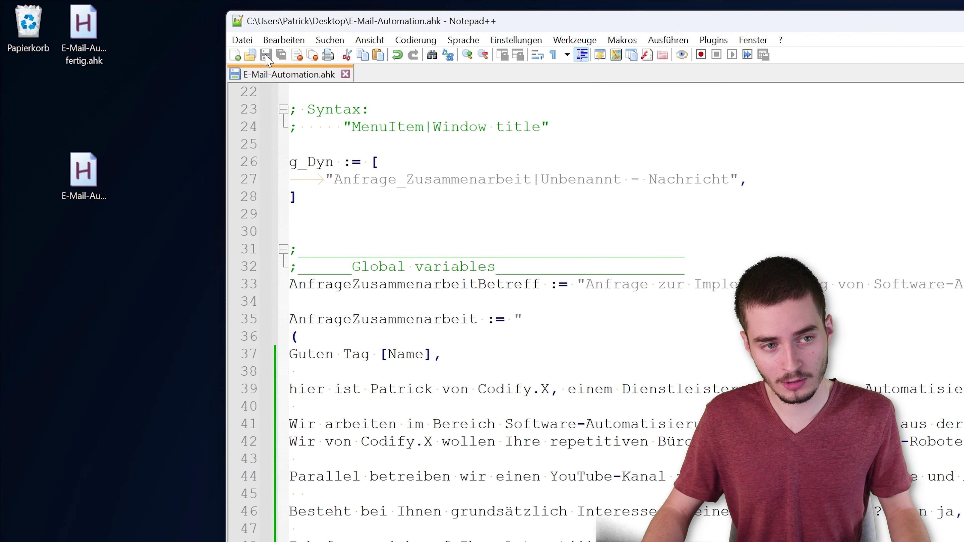
left_click_drag(52, 121, 127, 228)
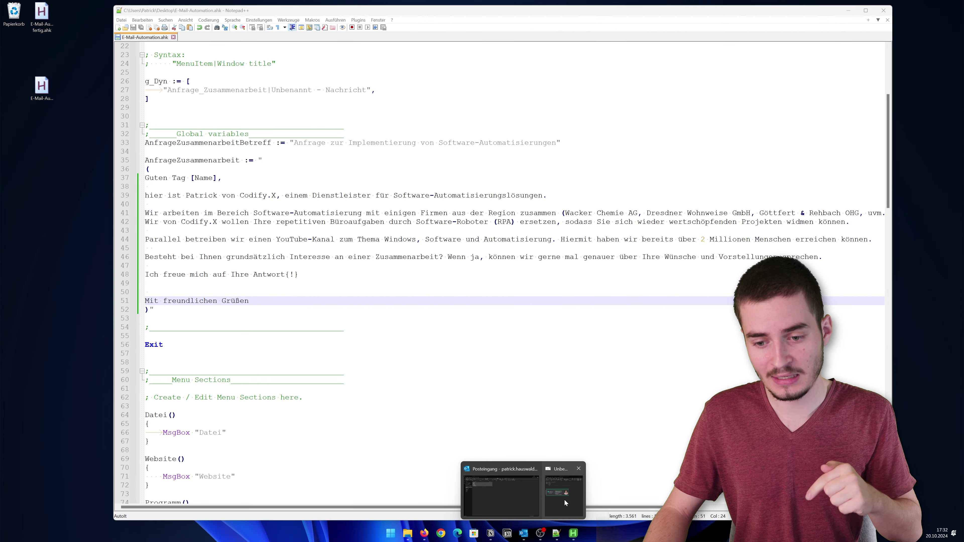
Insert the Anfrage_Zusammenarbeit template into the Outlook message body via Ctrl+Alt+M, then select 'YouTube-Kanal'
left_click(564, 490)
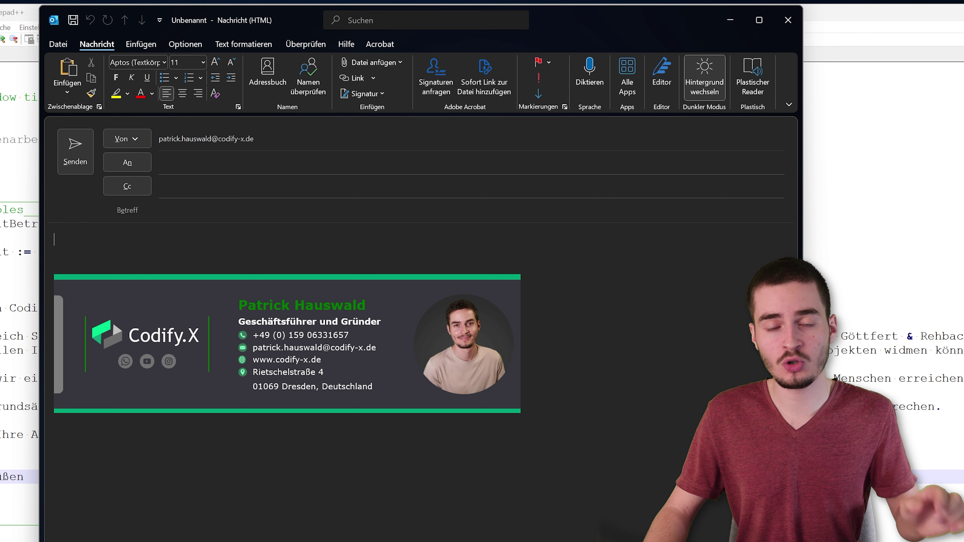
key("ctrl+alt+m")
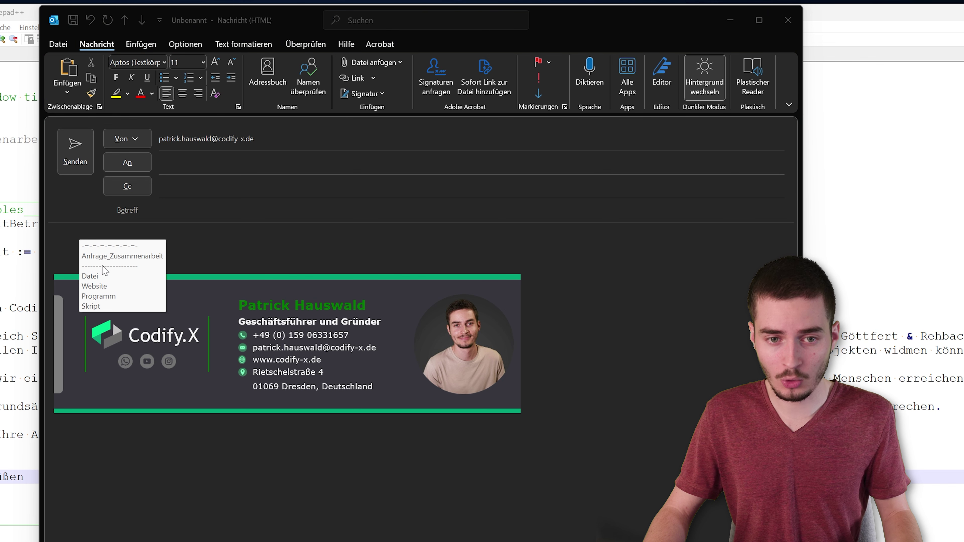
left_click(118, 259)
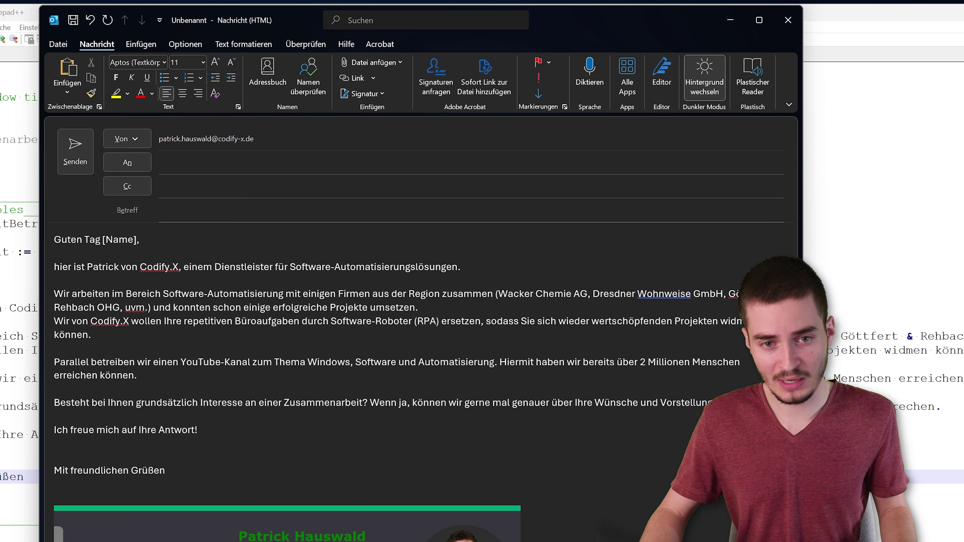
left_click(154, 220)
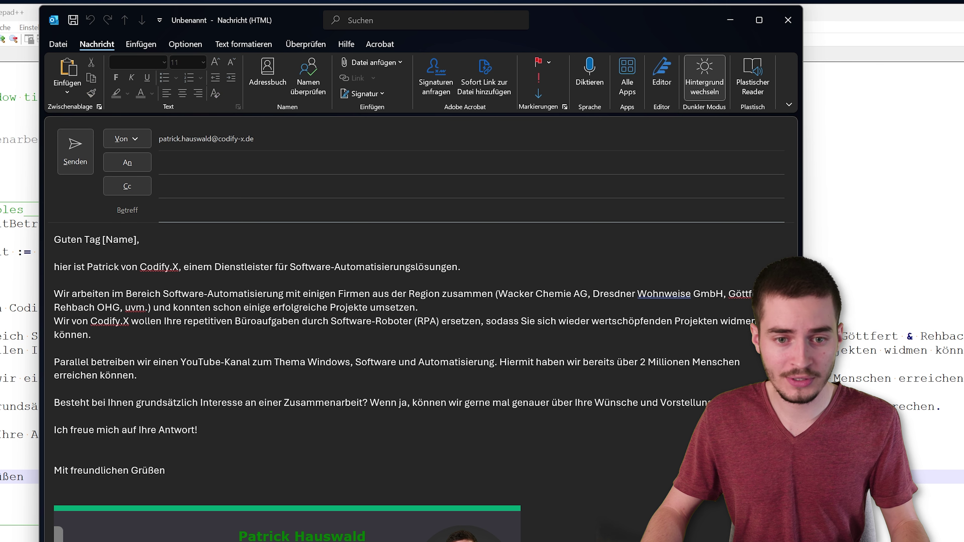
left_click(165, 471)
left_click_drag(252, 363, 250, 361)
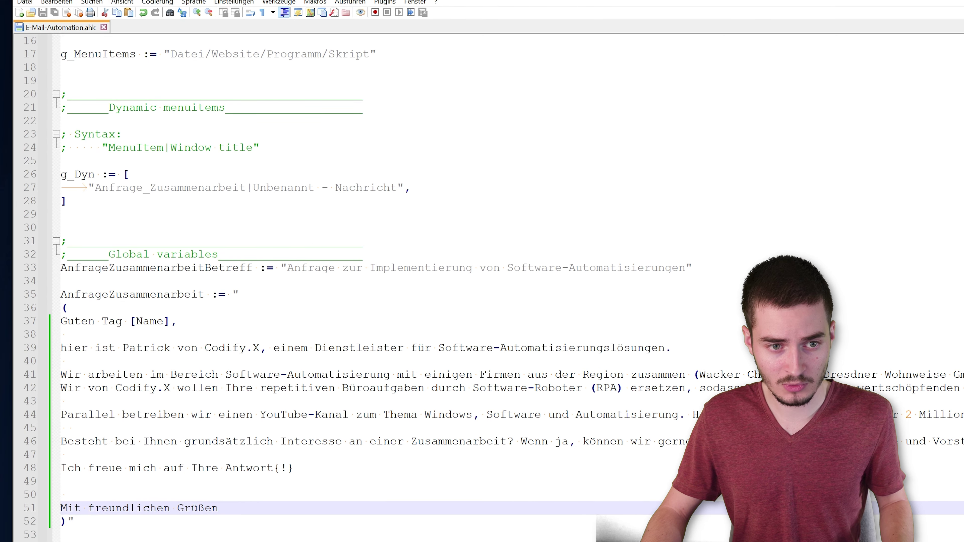
Duplicate the Anfrage_Zusammenarbeit menu entry on line 27 twice, naming the copies Anfrage_Zusammenarbeit2 and Anfrage_Zusammenarbeit3
left_click_drag(88, 188, 383, 187)
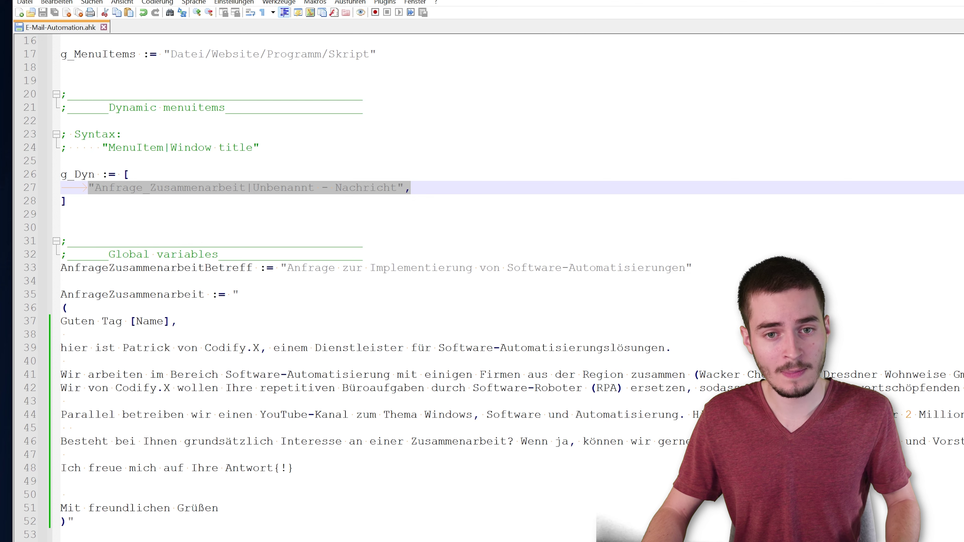
key("Right")
key("Return")
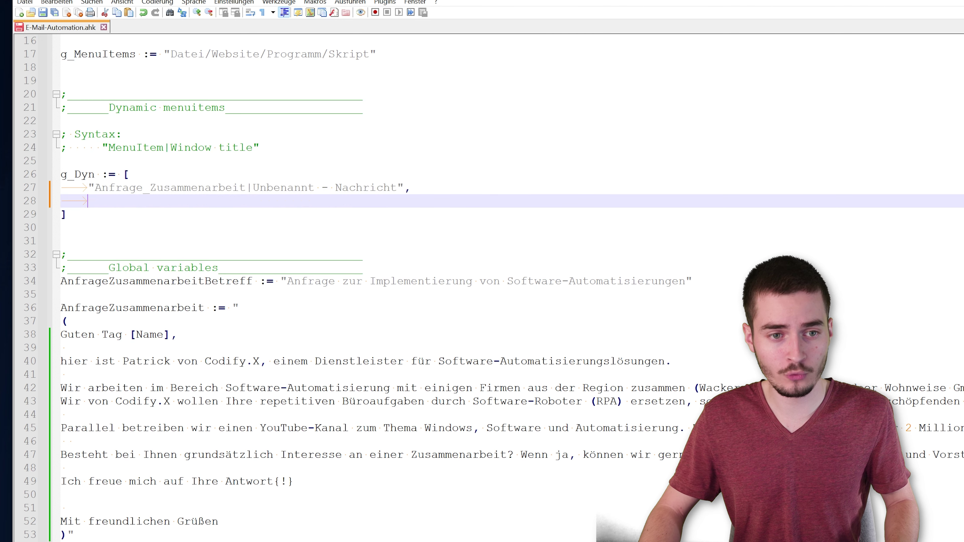
type("\"Anfrage_Zusammenarbeit|Unbenannt - Nachricht\",")
key("Return")
type("\"Anfrage_Zusammenarbeit|Unbenannt - Nachricht\",")
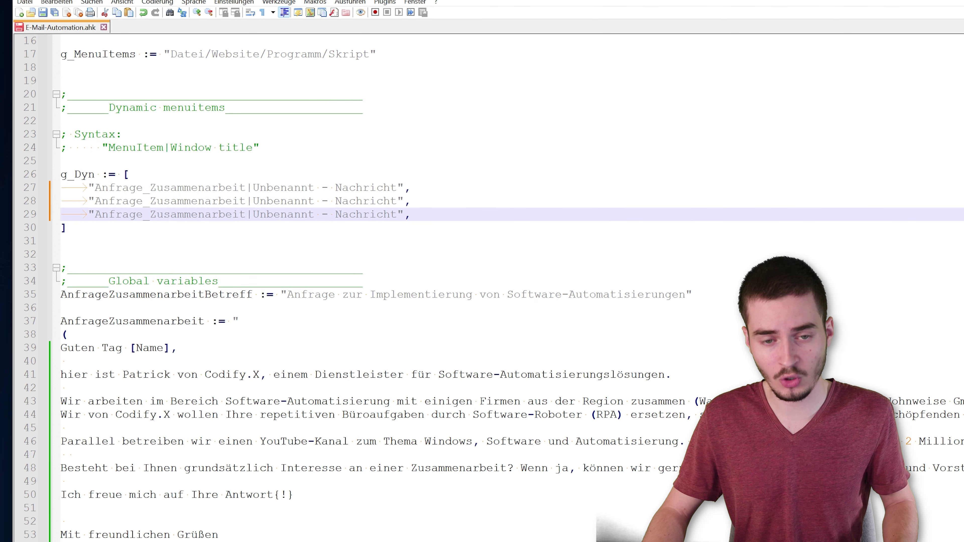
left_click(251, 201)
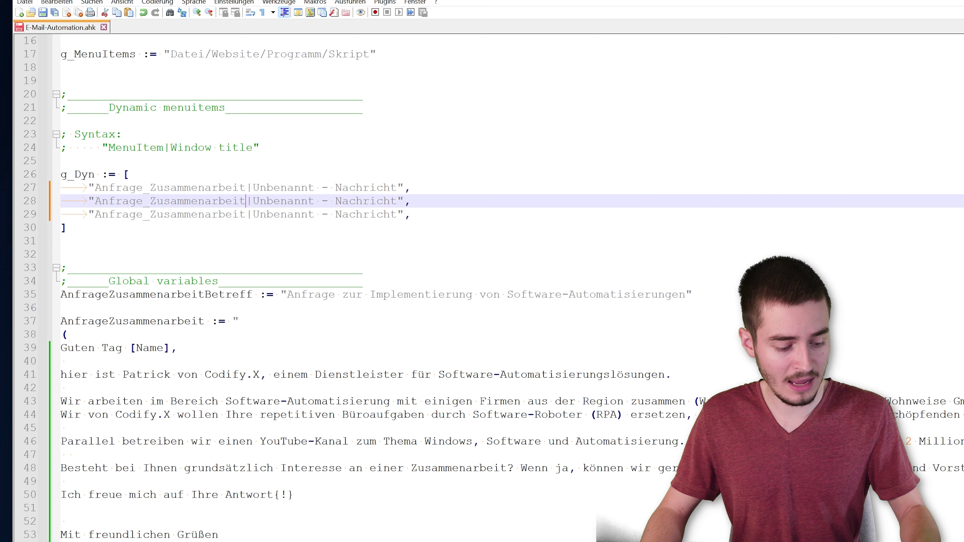
type("2")
key("Escape")
key("Down")
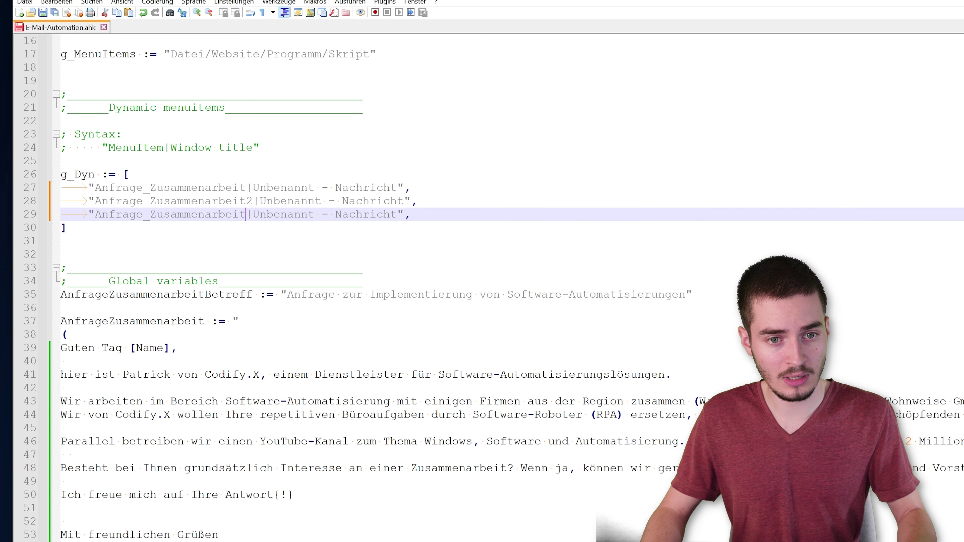
type("3")
key("Escape")
key("End")
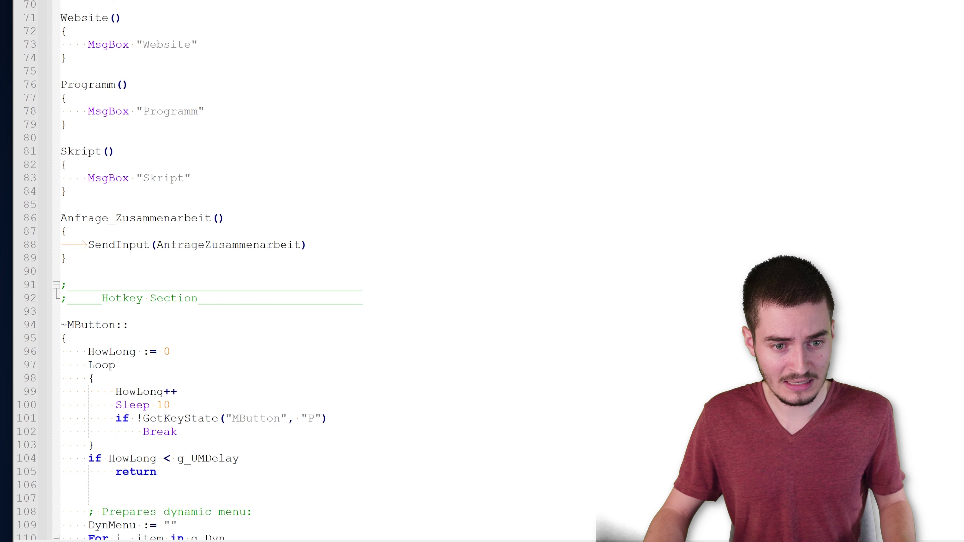
Copy the Anfrage_Zusammenarbeit function and paste two copies below it
key("shift+Up")
key("shift+Up")
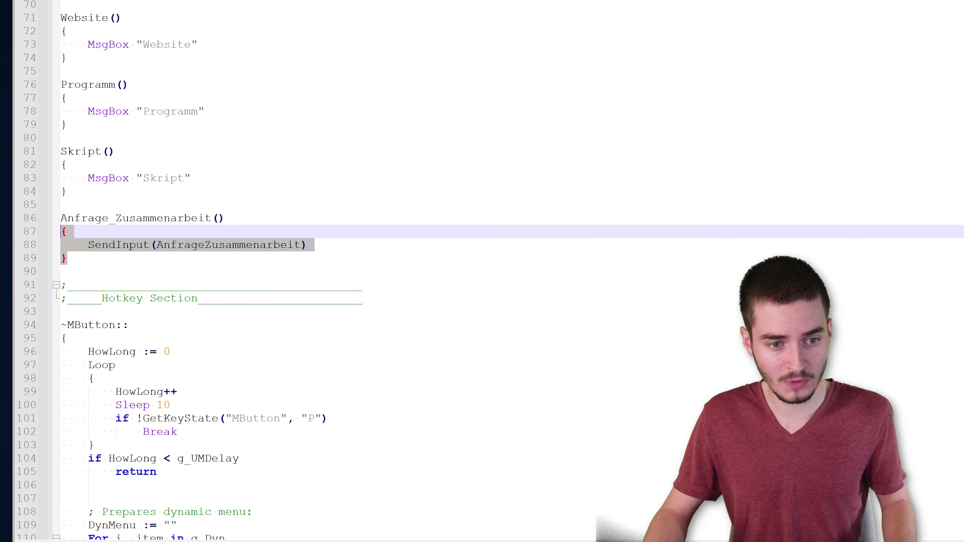
key("shift+Up")
key("shift+Home")
key("ctrl+c")
key("Right")
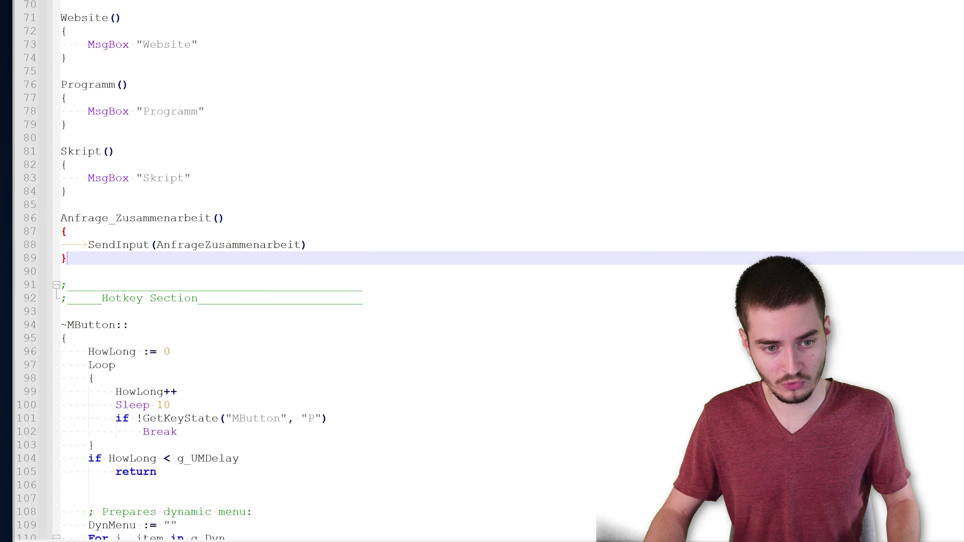
key("Return")
key("Return")
key("ctrl+v")
key("Return")
key("Return")
key("ctrl+v")
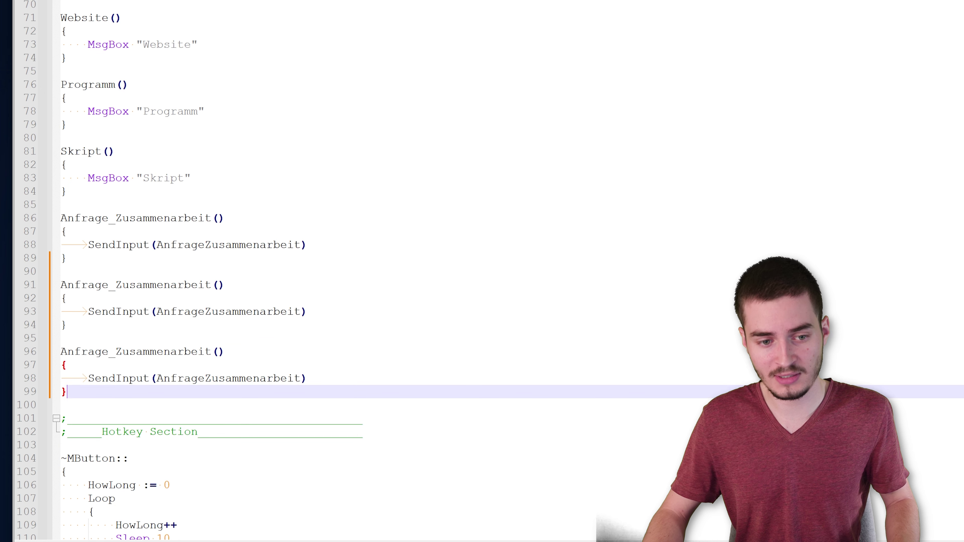
Rename the copies to Anfrage_Zusammenarbeit2() and Anfrage_Zusammenarbeit3(), adding an empty line before SendInput in the second
left_click(211, 285)
type("2")
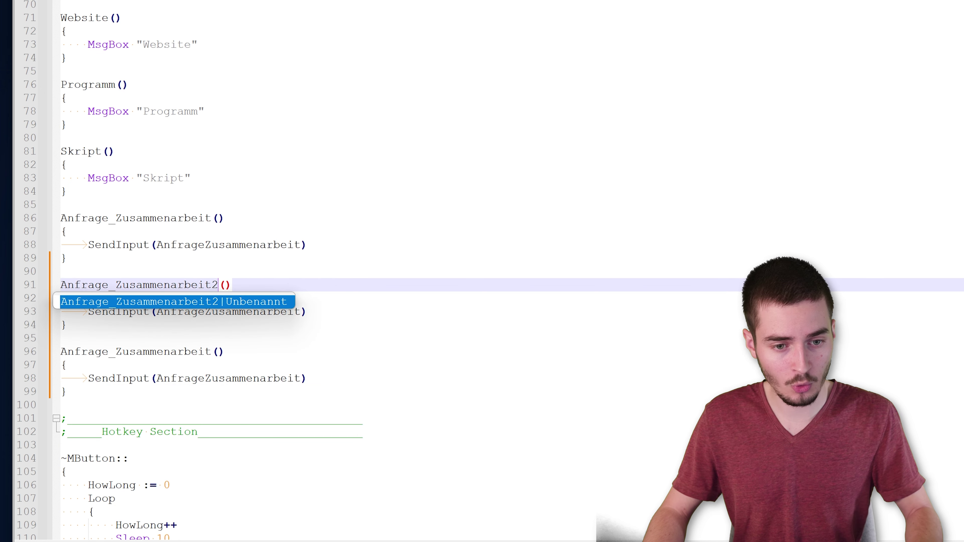
left_click(61, 338)
left_click(212, 351)
type("3")
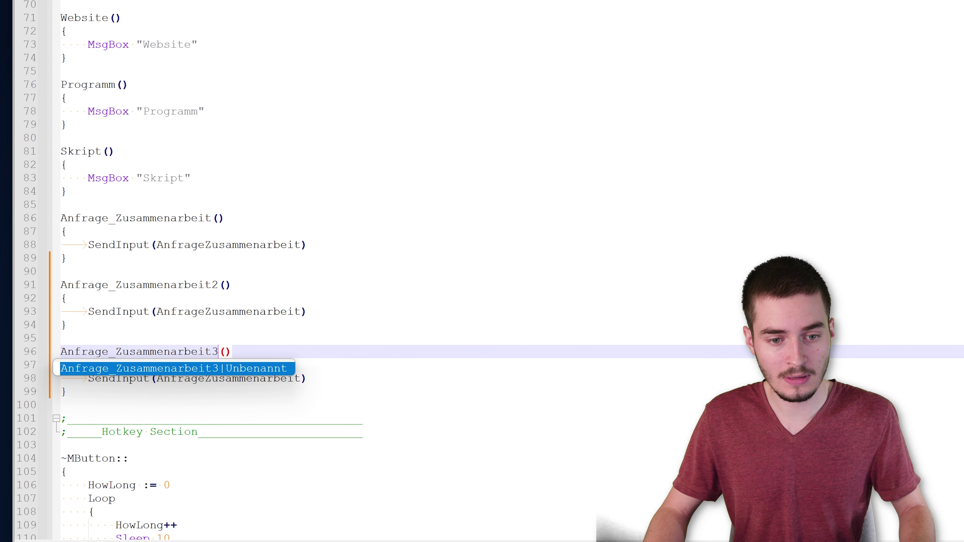
left_click(61, 338)
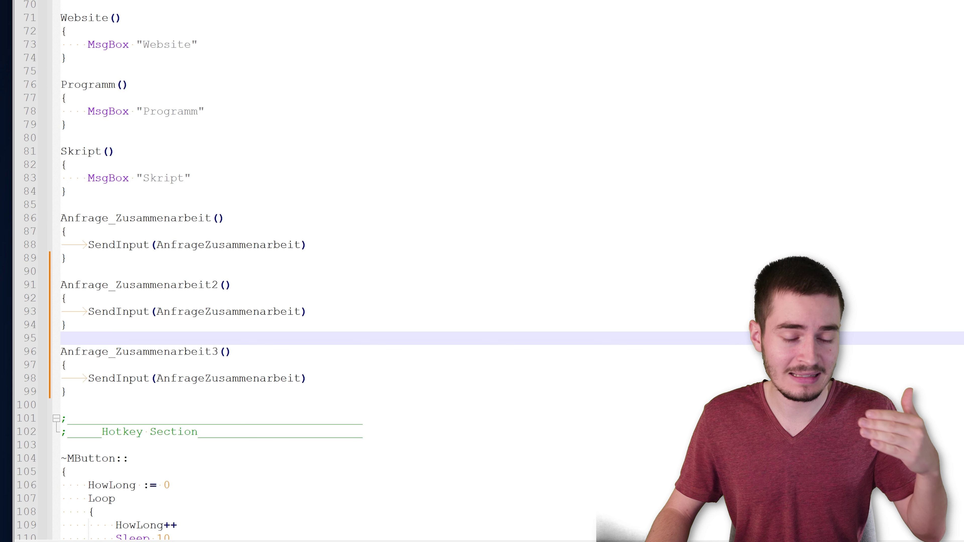
left_click(88, 311)
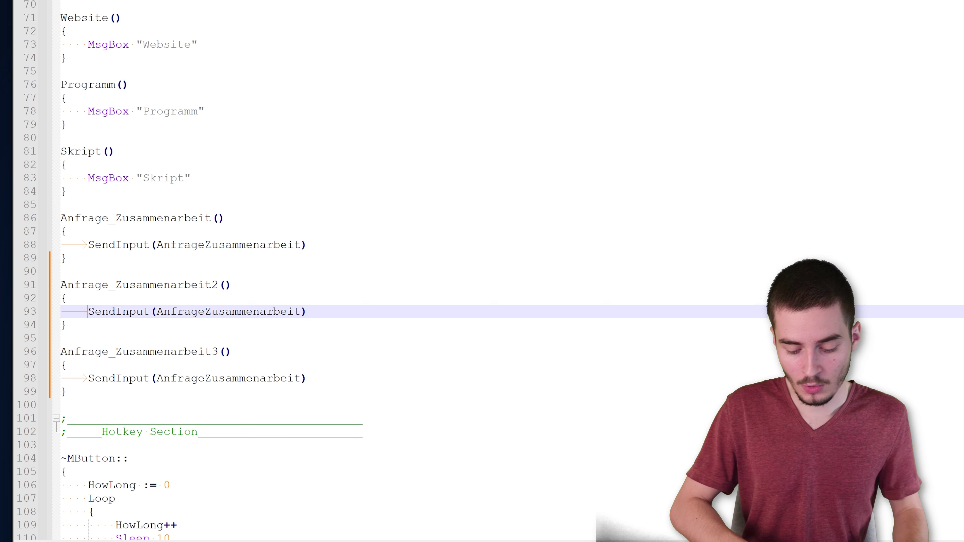
key("Return")
left_click(88, 311)
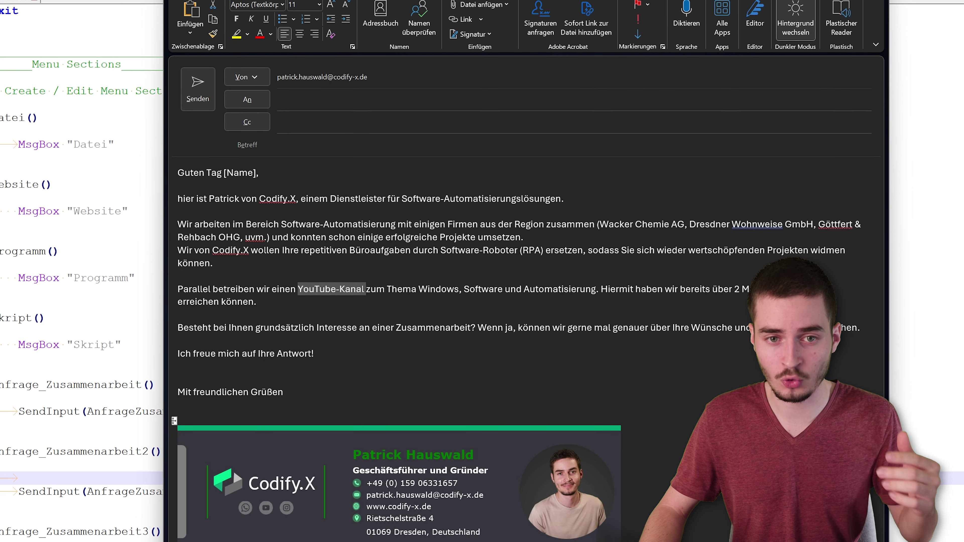
Enter a test address in the An field and Tab through Cc and Betreff into the message body
left_click(379, 100)
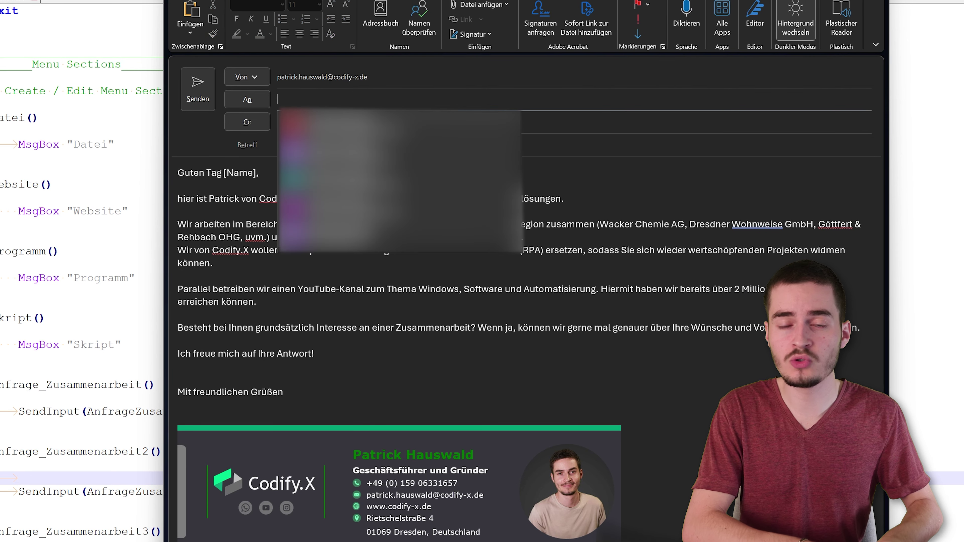
key("Return")
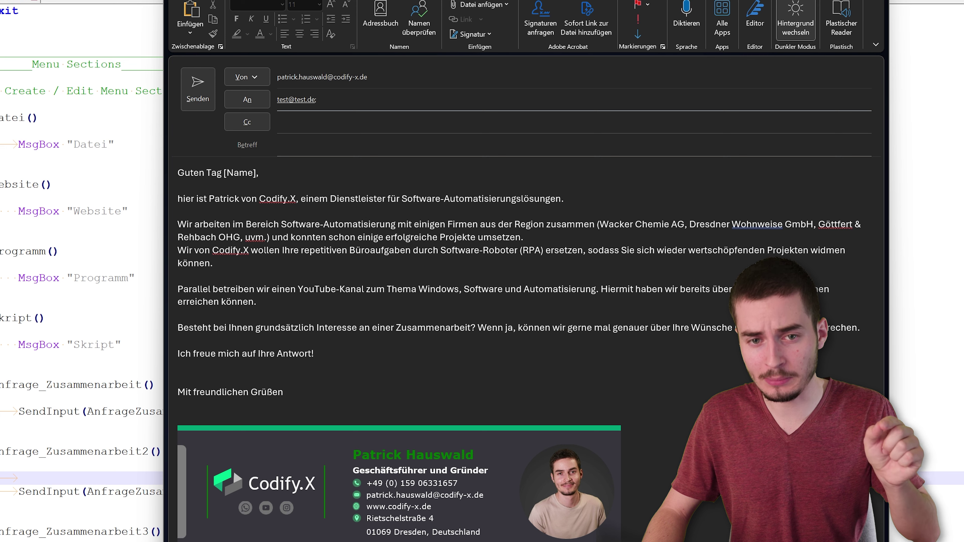
left_click(278, 145)
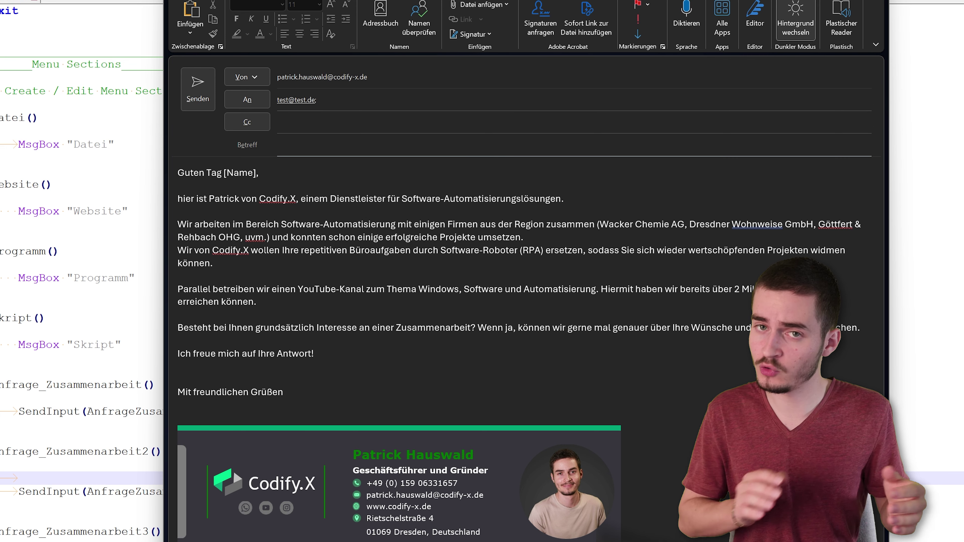
key("Tab")
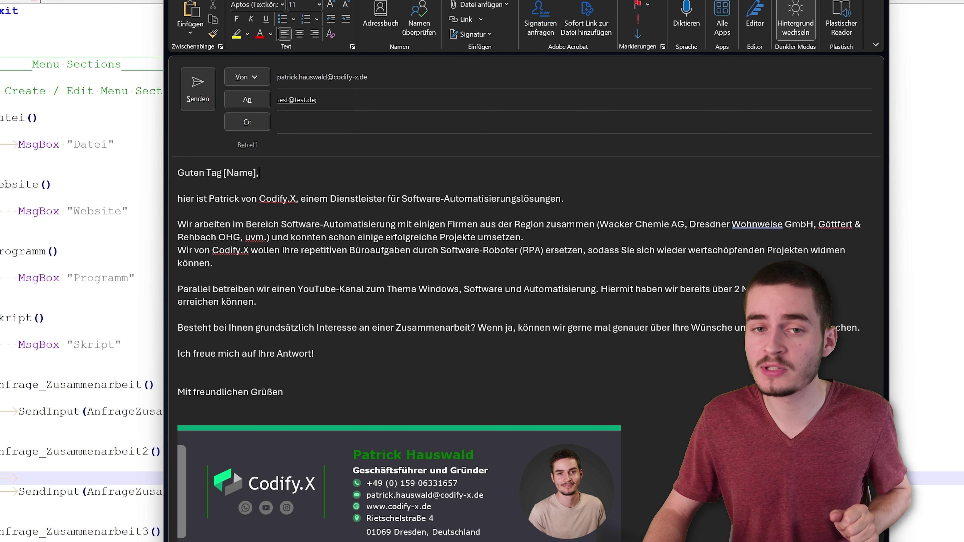
left_click(319, 100)
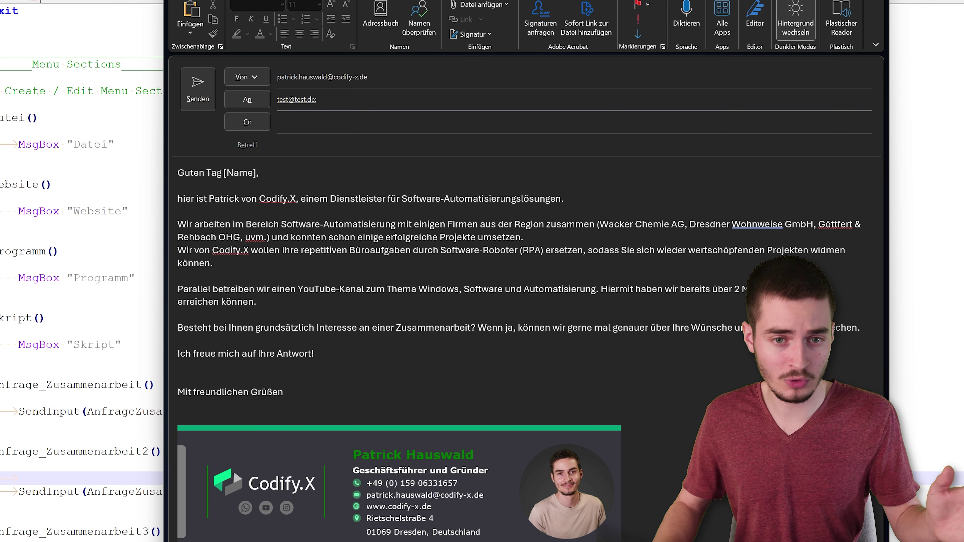
key("Tab")
key("Tab")
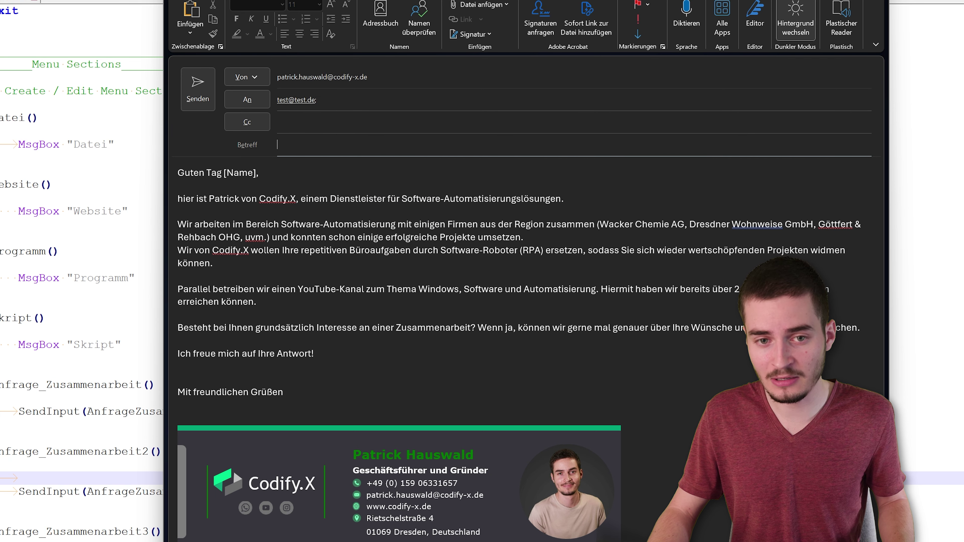
key("Tab")
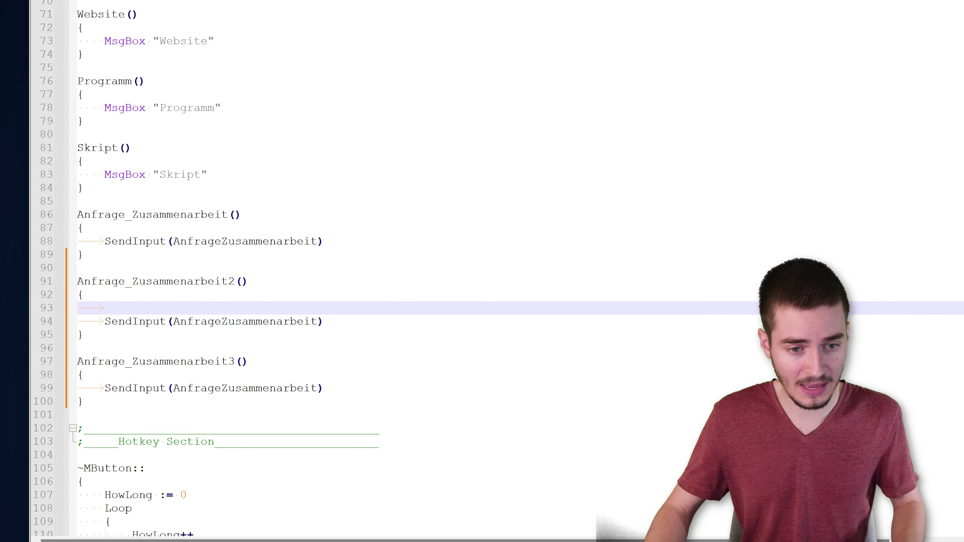
Add a SendInput("{Tab}") line at the top of Anfrage_Zusammenarbeit2
left_click_drag(77, 321, 173, 321)
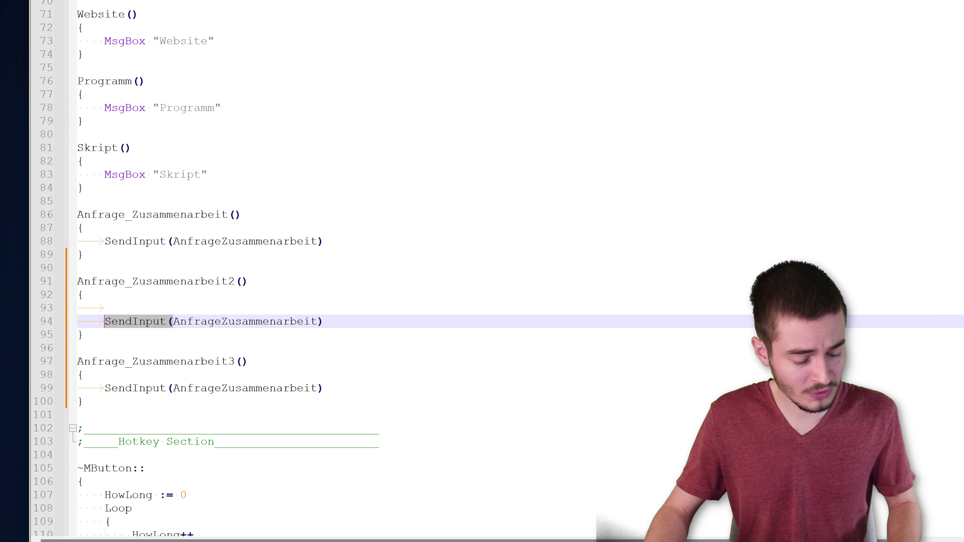
left_click(83, 295)
key("ctrl+z")
key("Down")
key("ctrl+v")
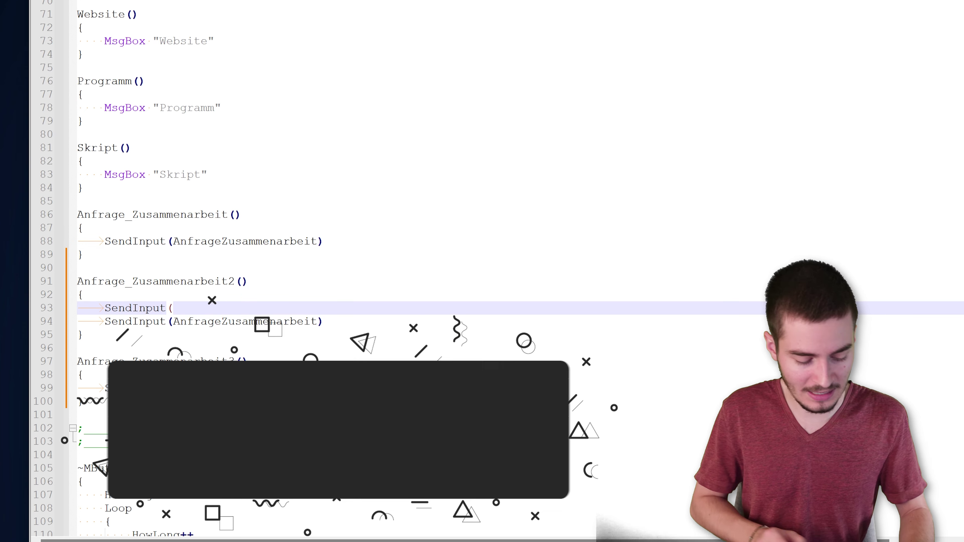
type("\"")
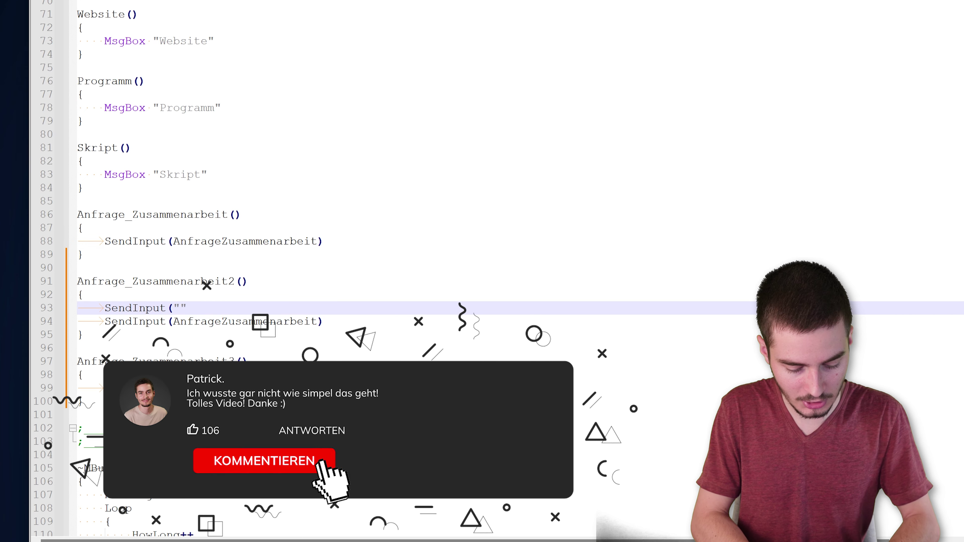
type("{Tab")
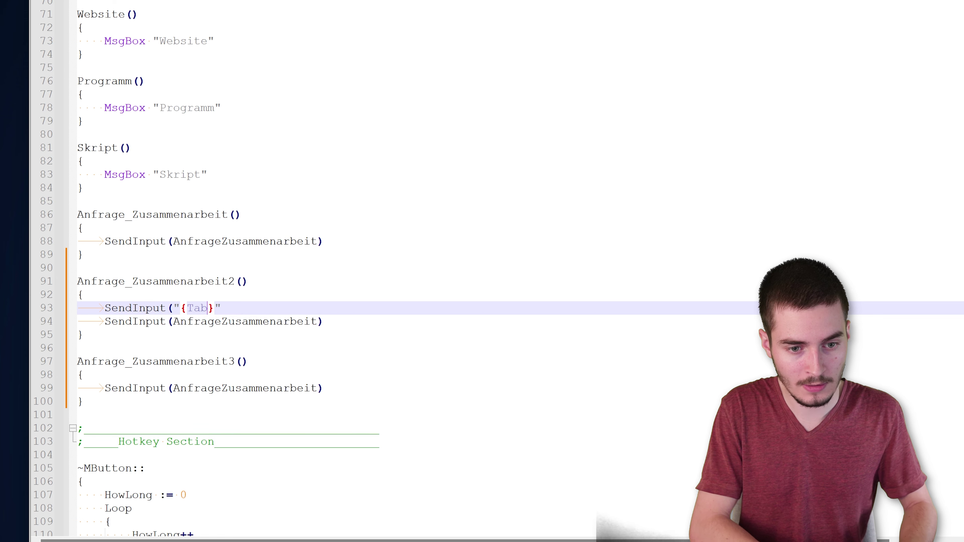
key("End")
type(")")
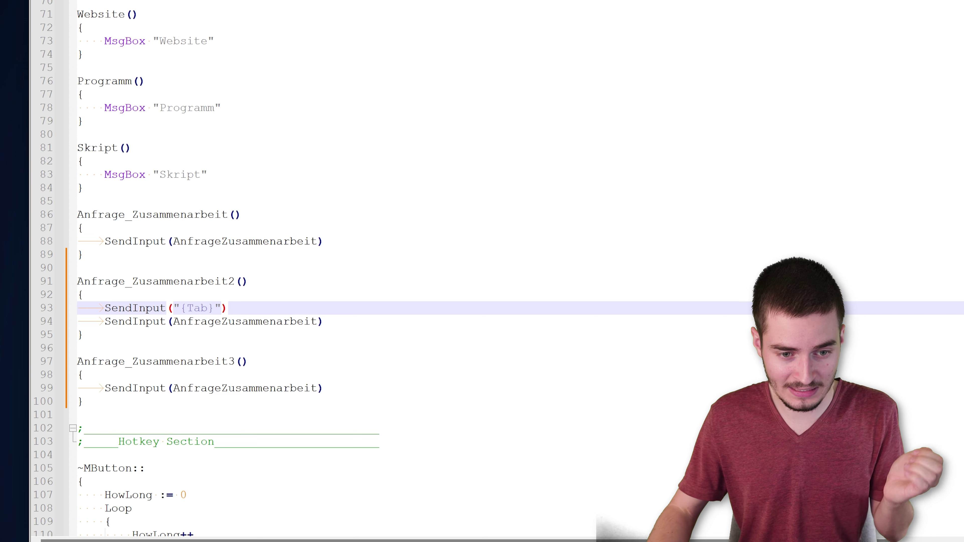
Add a second Tab line, then insert AnfrageZusammenarbeitBetreff using autocomplete
key("shift+Home")
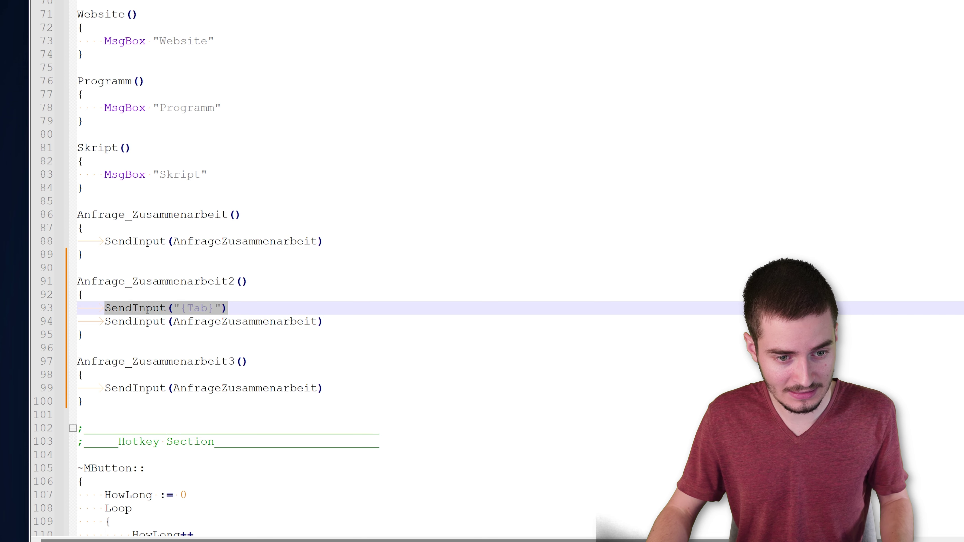
key("End")
key("Return")
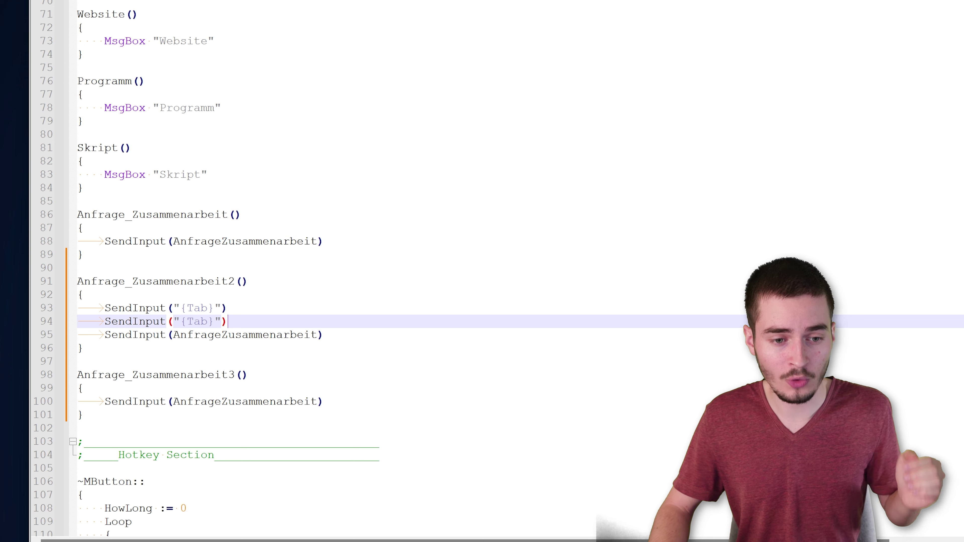
key("Return")
type("SendInput(")
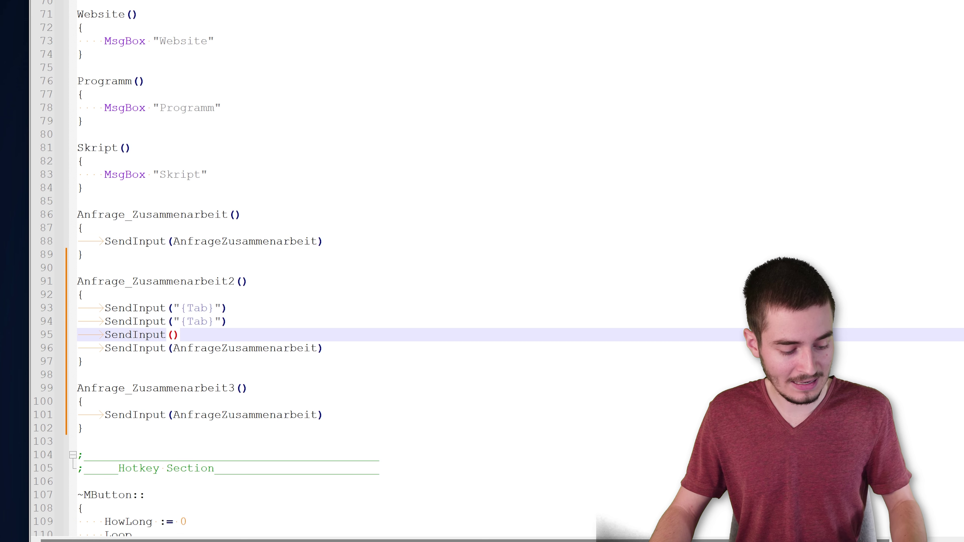
type("Anfr")
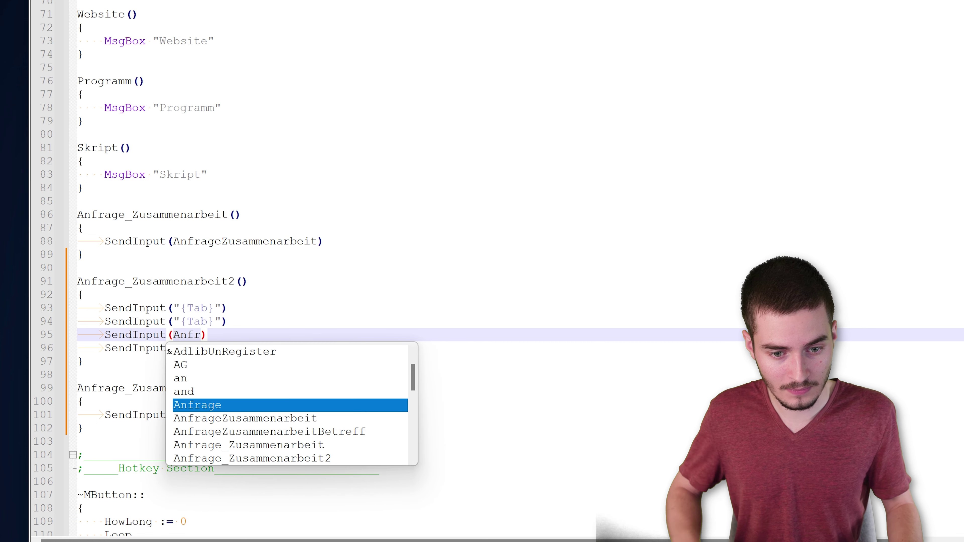
key("Down")
key("Down")
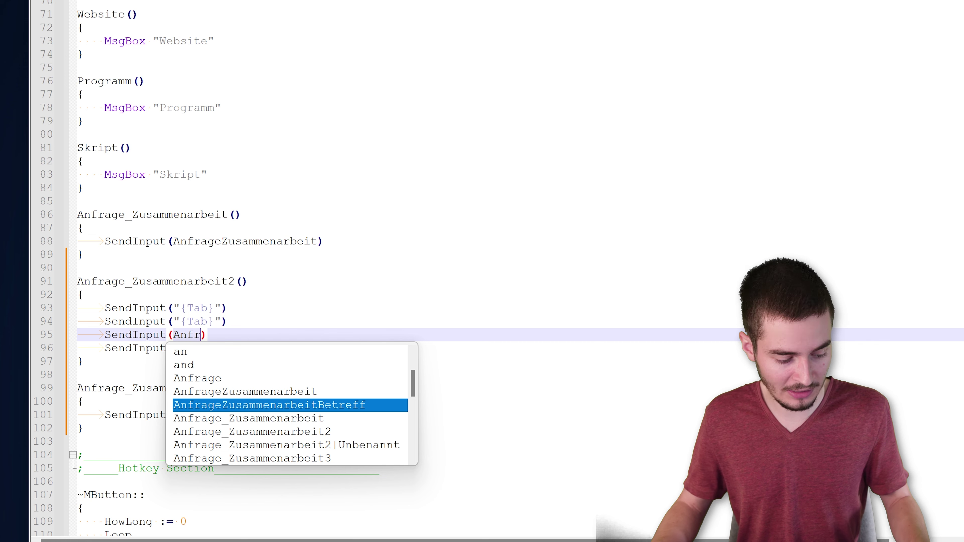
key("Return")
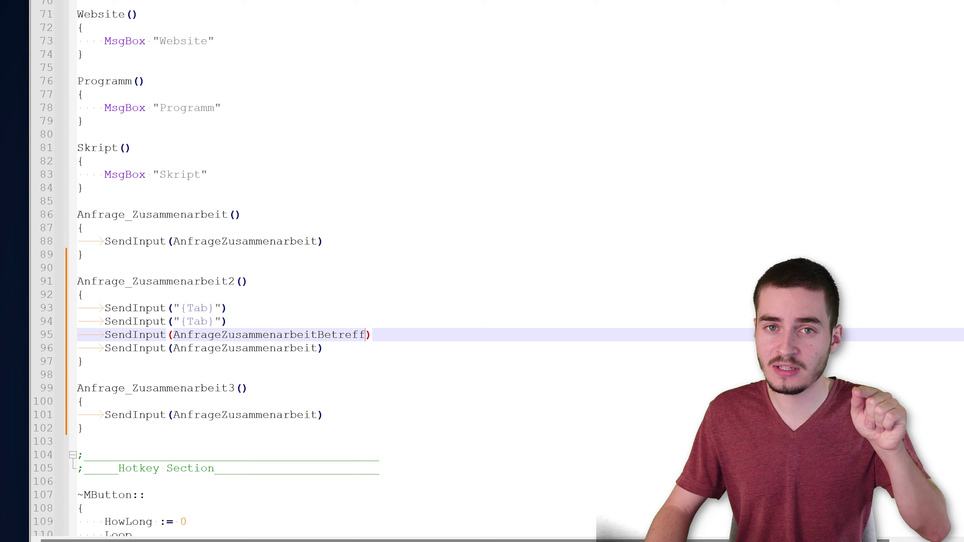
Check the AnfrageZusammenarbeitBetreff variable and its subject text on line 35
scroll(482, 266, "up", 3)
scroll(482, 265, "up", 2)
scroll(482, 266, "up", 5)
scroll(482, 266, "up", 3)
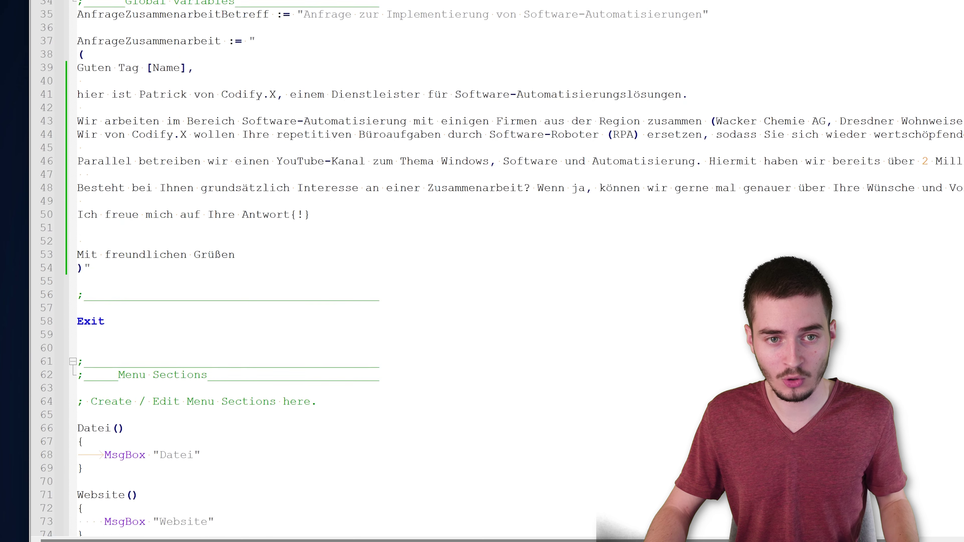
scroll(482, 266, "up", 2)
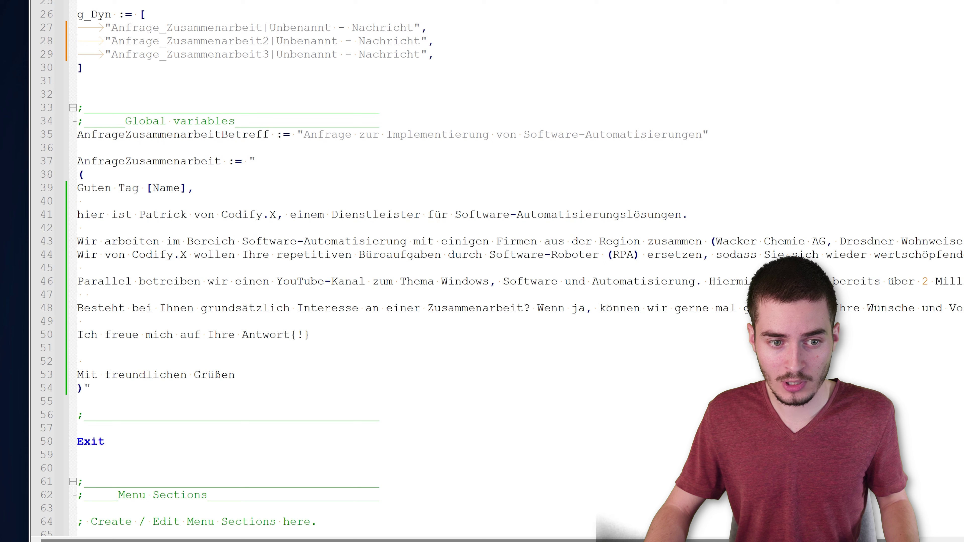
left_click(46, 134)
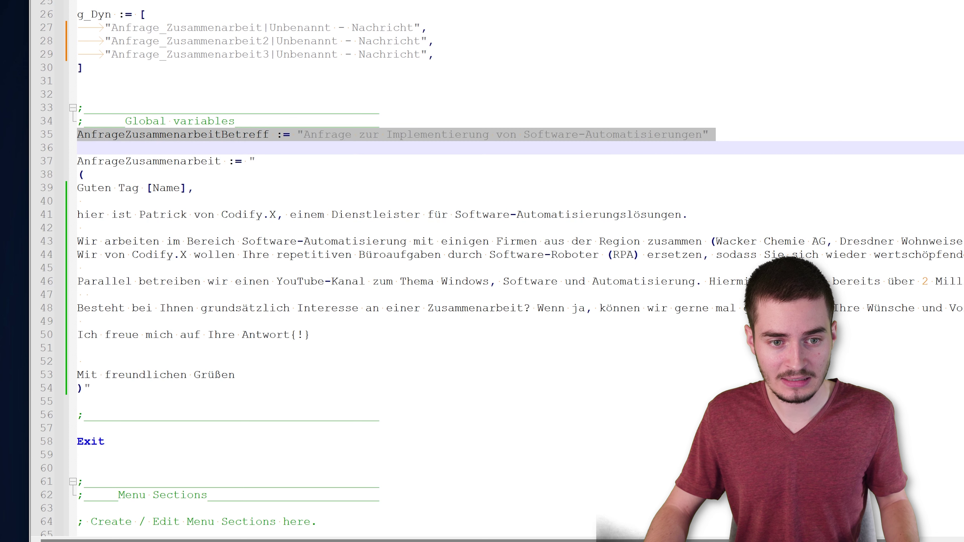
double_click(173, 134)
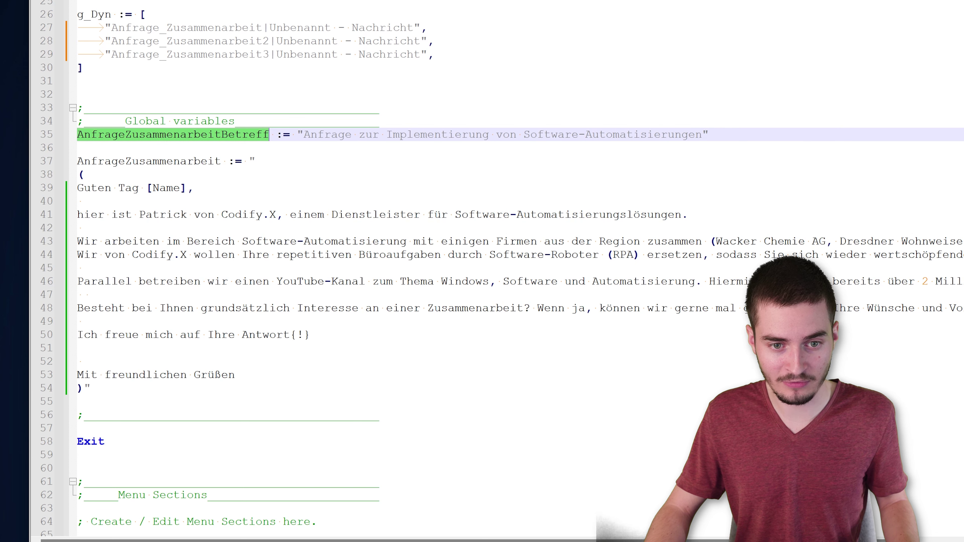
left_click_drag(304, 134, 695, 134)
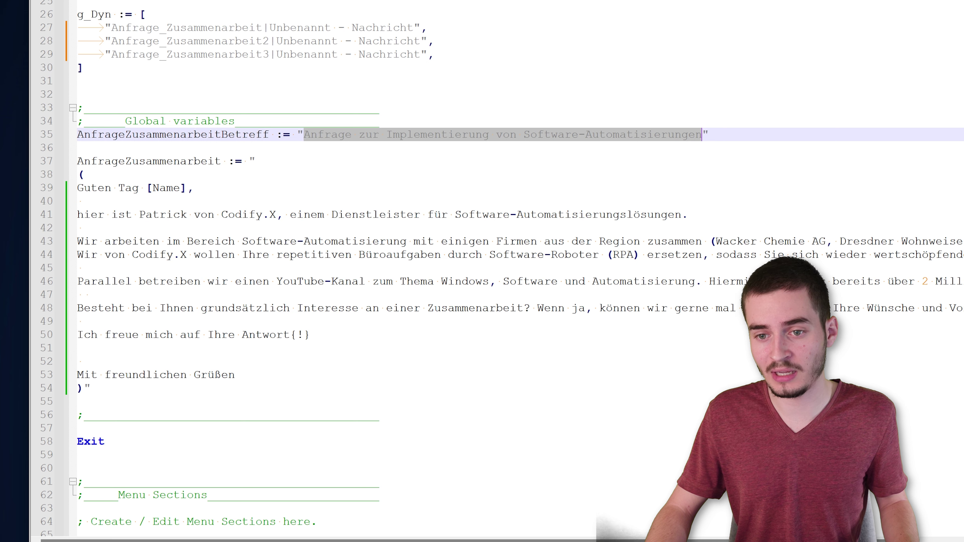
left_click(701, 134)
Add a SendInput("{Tab}") line after the Betreff SendInput line
scroll(482, 265, "down", 1)
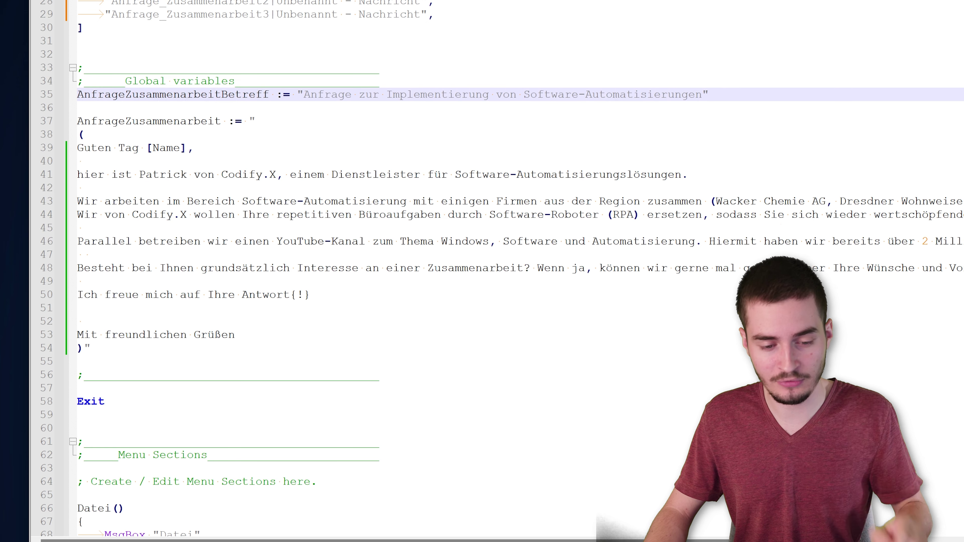
scroll(482, 266, "down", 4)
scroll(482, 266, "down", 5)
scroll(482, 266, "down", 4)
scroll(482, 266, "down", 2)
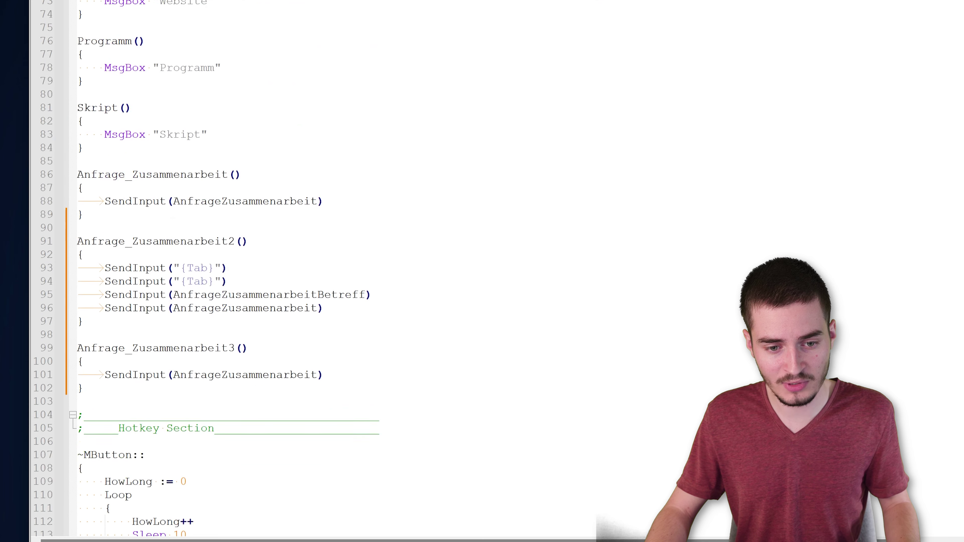
scroll(482, 266, "down", 1)
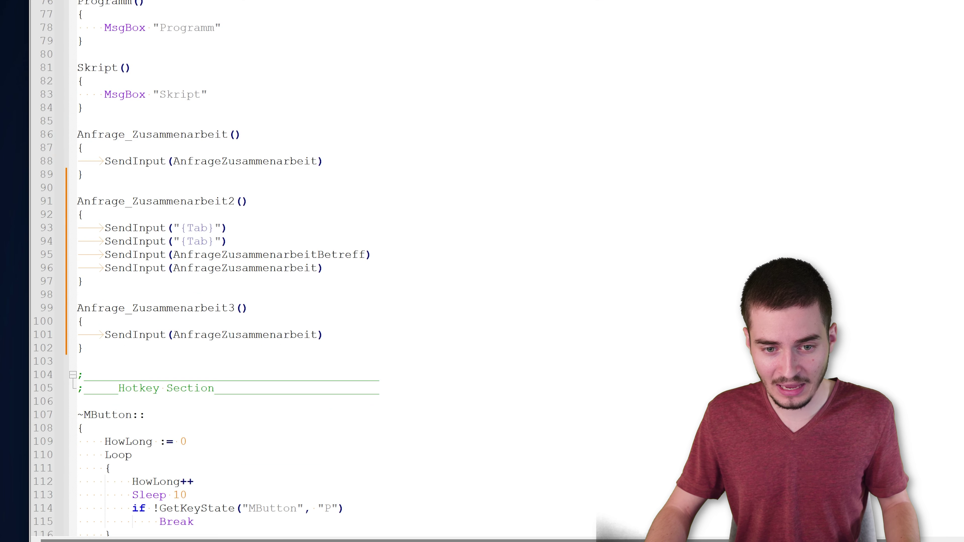
left_click(372, 254)
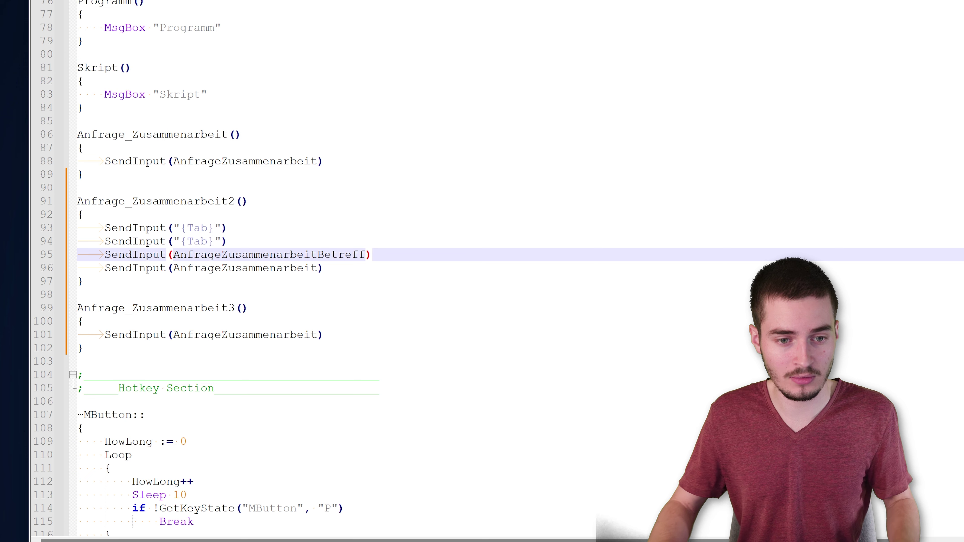
left_click_drag(228, 241, 110, 241)
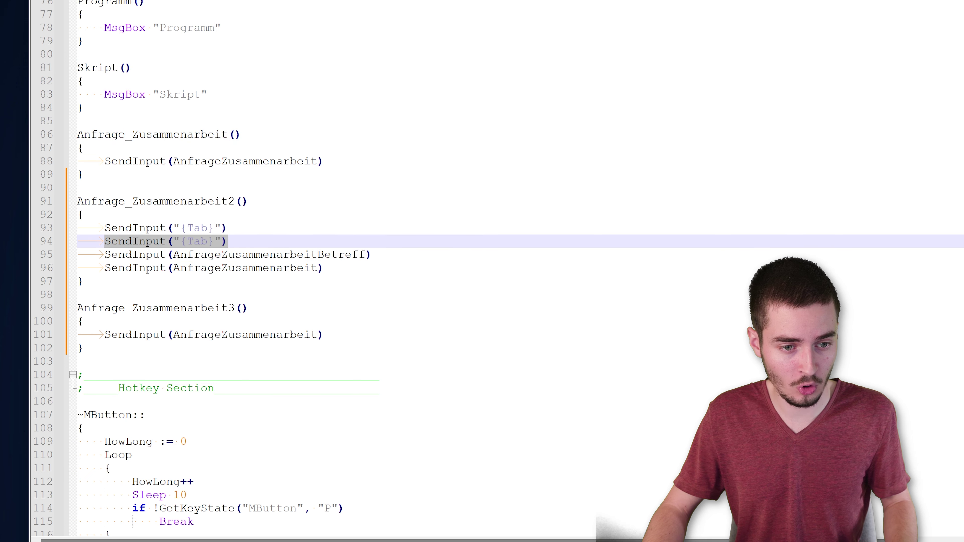
left_click(371, 255)
key("Return")
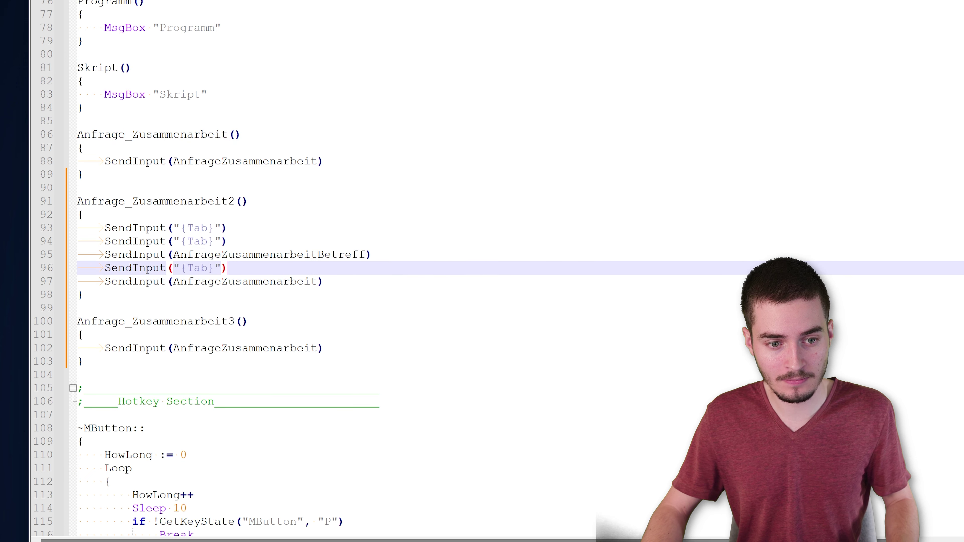
Select the E-Mail-Automation script, then delete all body text in the Outlook draft
left_click(324, 281)
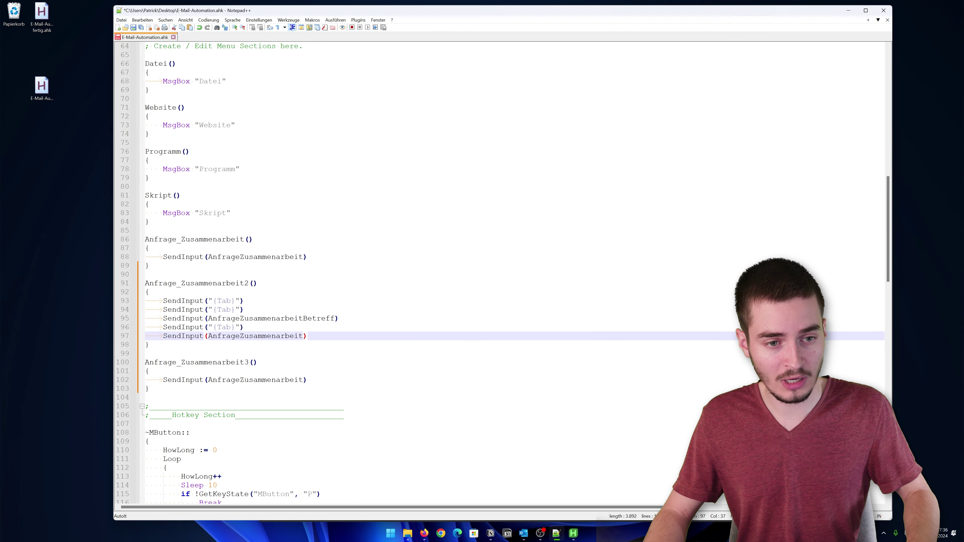
left_click(41, 85)
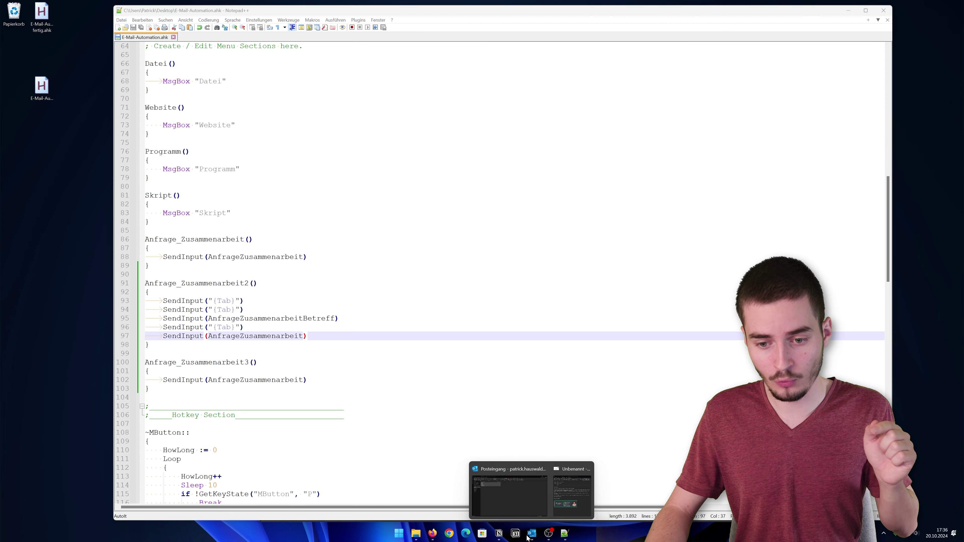
left_click(572, 493)
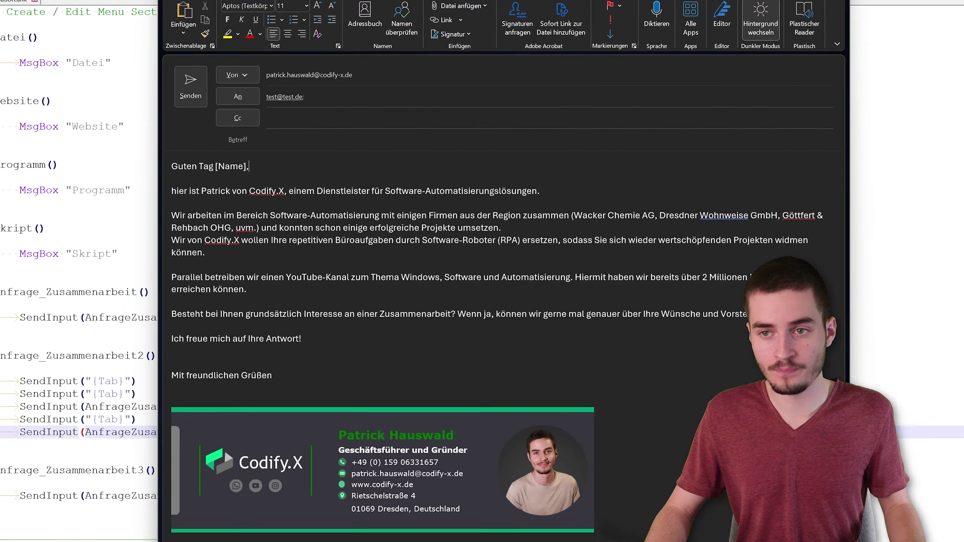
key("ctrl+a")
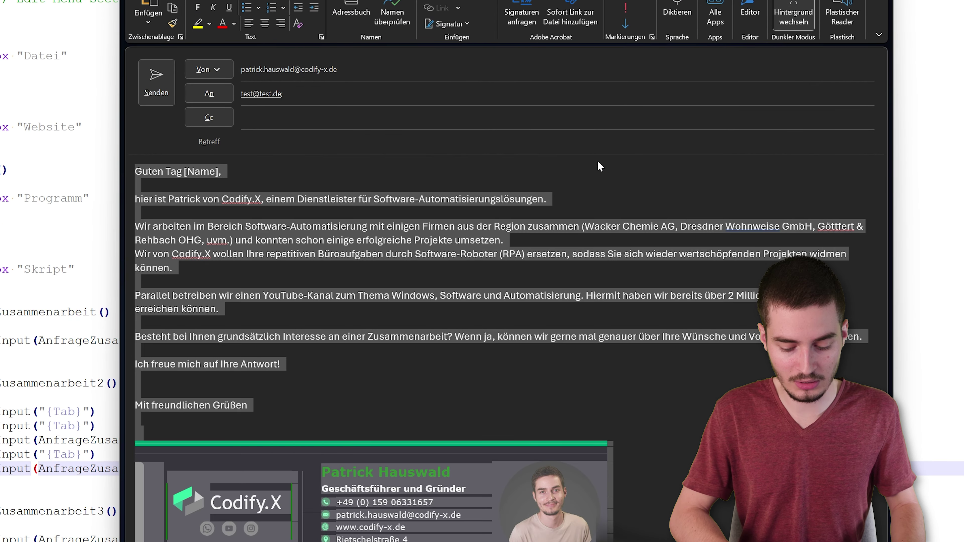
key("Delete")
From the recipient field, pick Anfrage_Zusammenarbeit2 in the script's template menu
left_click(288, 94)
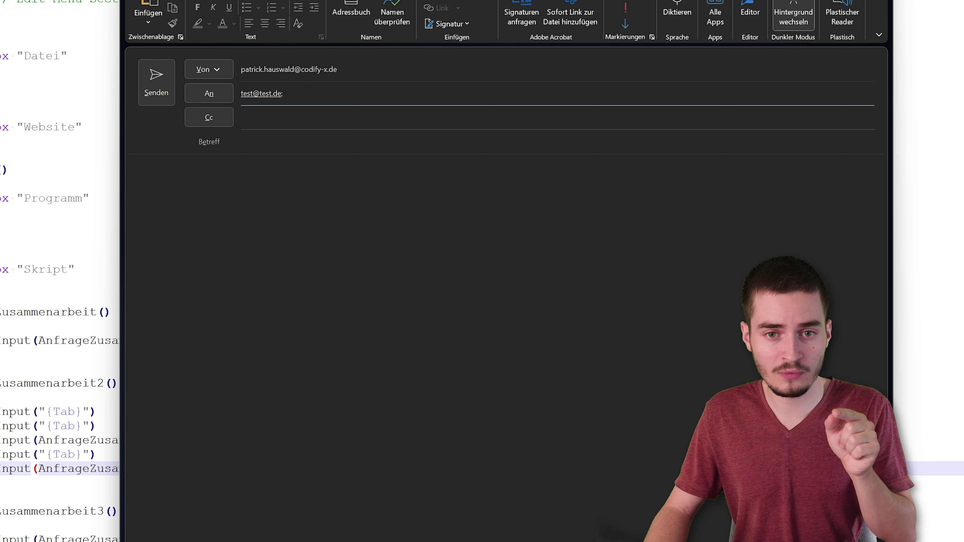
key("F1")
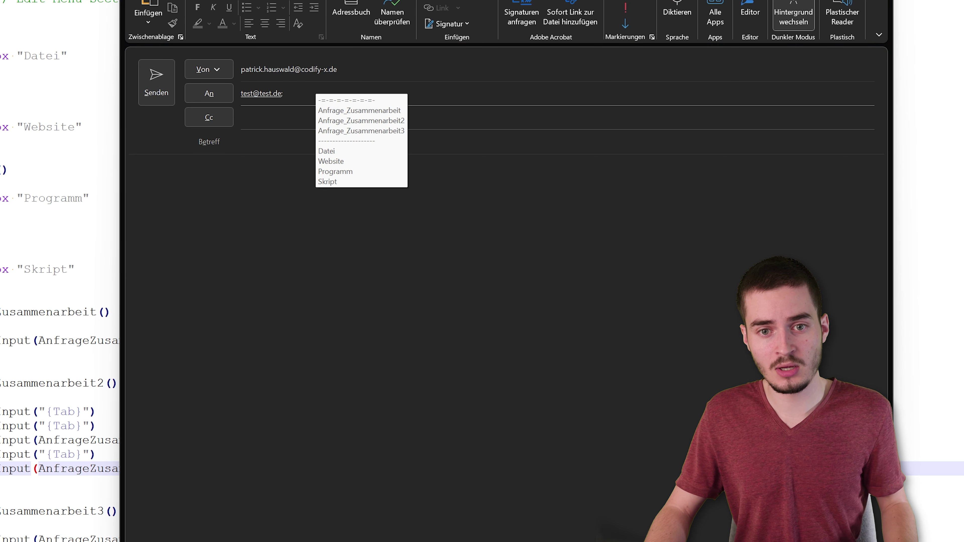
left_click(337, 124)
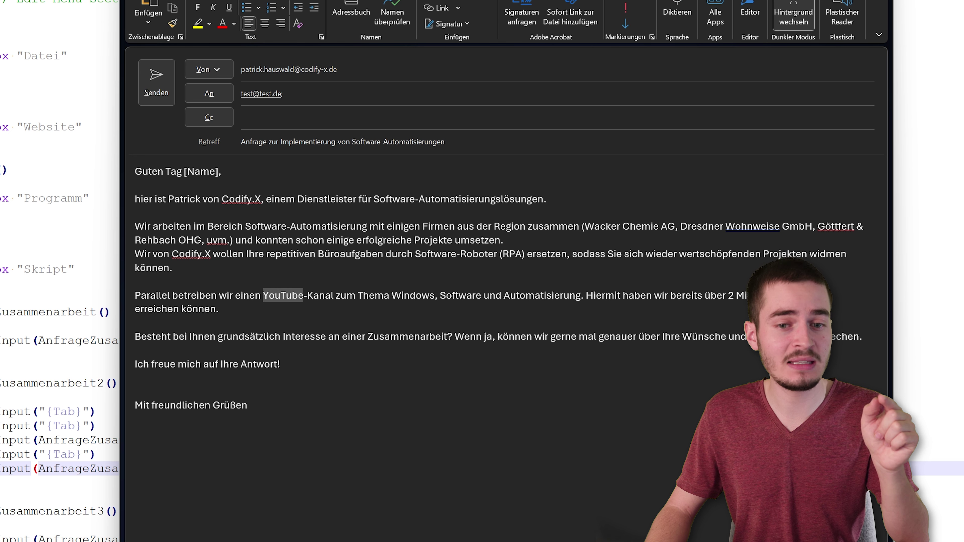
left_click(290, 384)
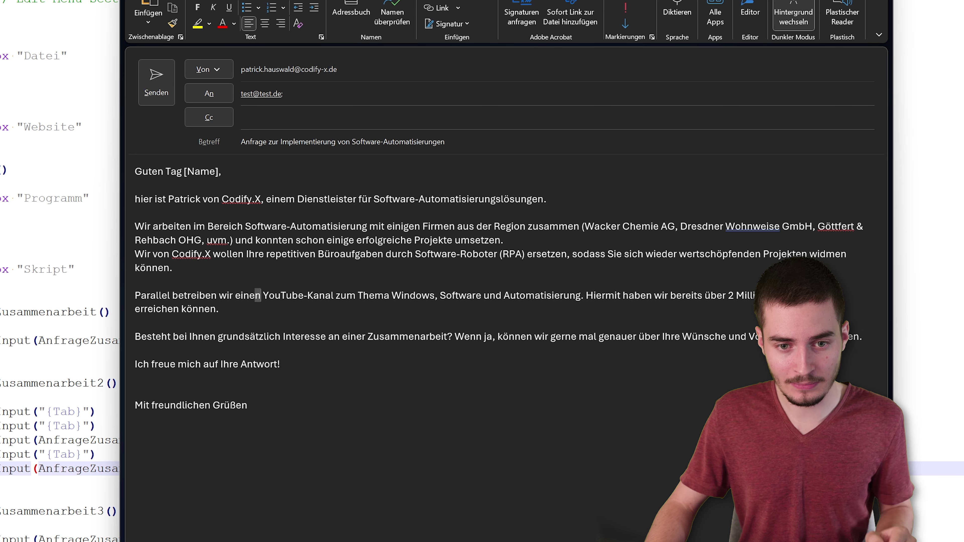
key("ctrl+shift+Up")
key("ctrl+shift+Up")
key("ctrl+shift+Up")
key("ctrl+shift+Up")
key("ctrl+shift+Up")
key("ctrl+shift+Up")
key("Right")
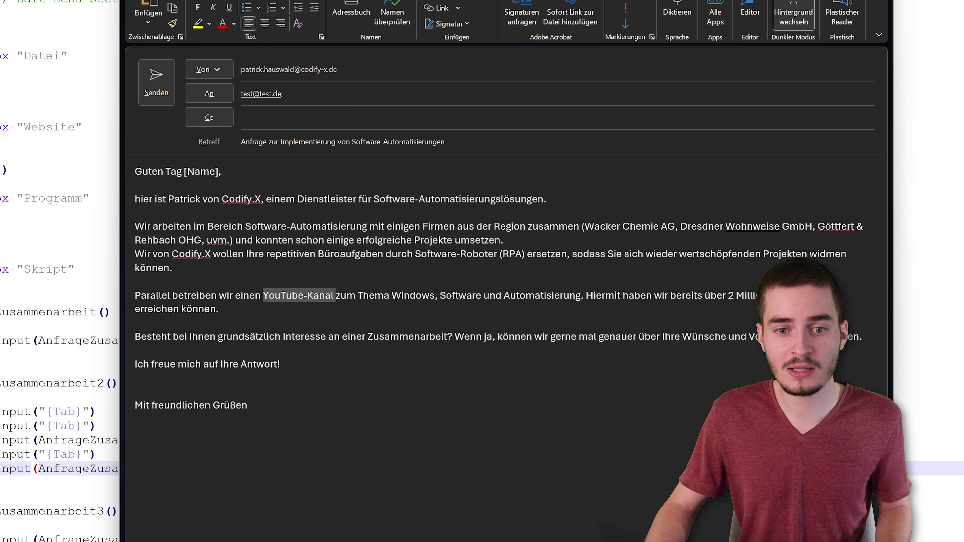
key("ctrl+shift+Down")
key("ctrl+shift+Down")
key("ctrl+shift+Down")
key("ctrl+shift+Down")
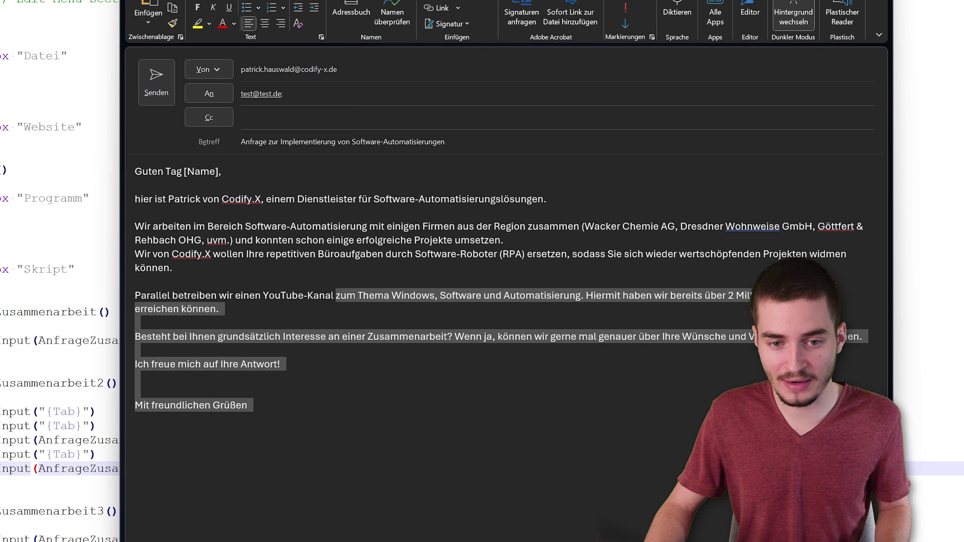
key("Right")
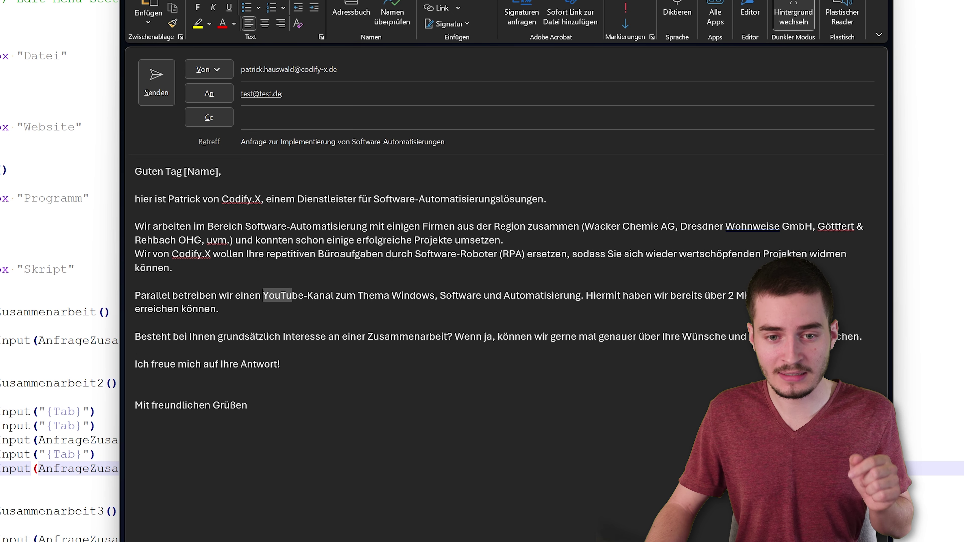
left_click_drag(292, 296, 325, 297)
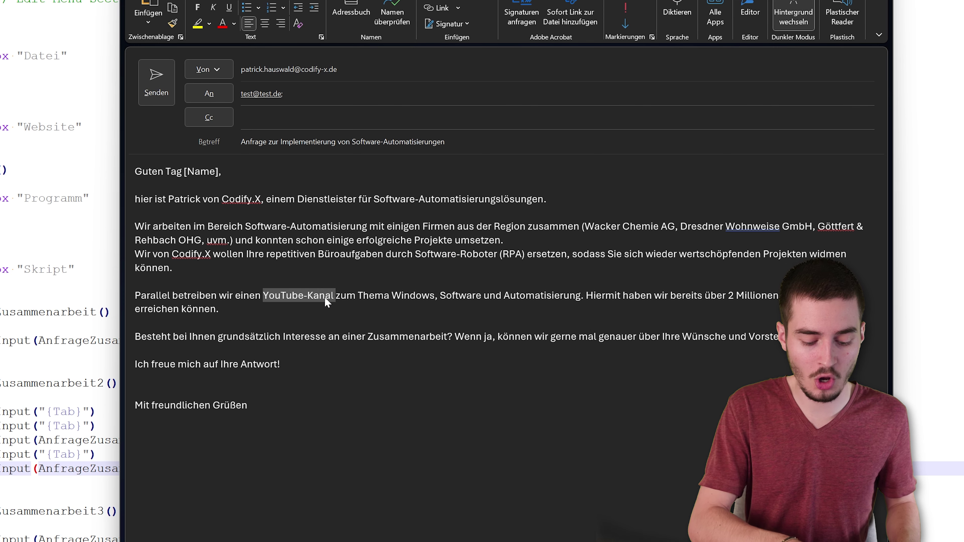
key("ctrl+k")
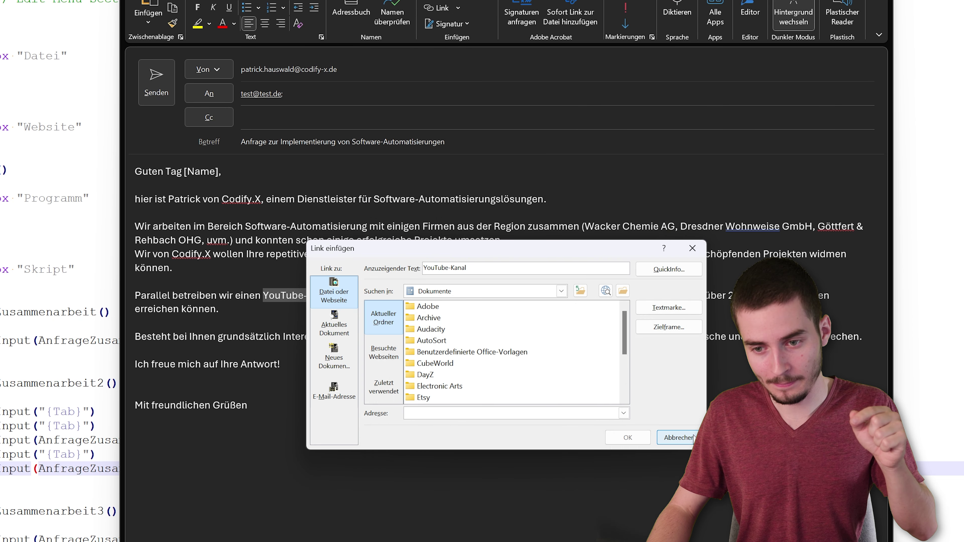
left_click(689, 439)
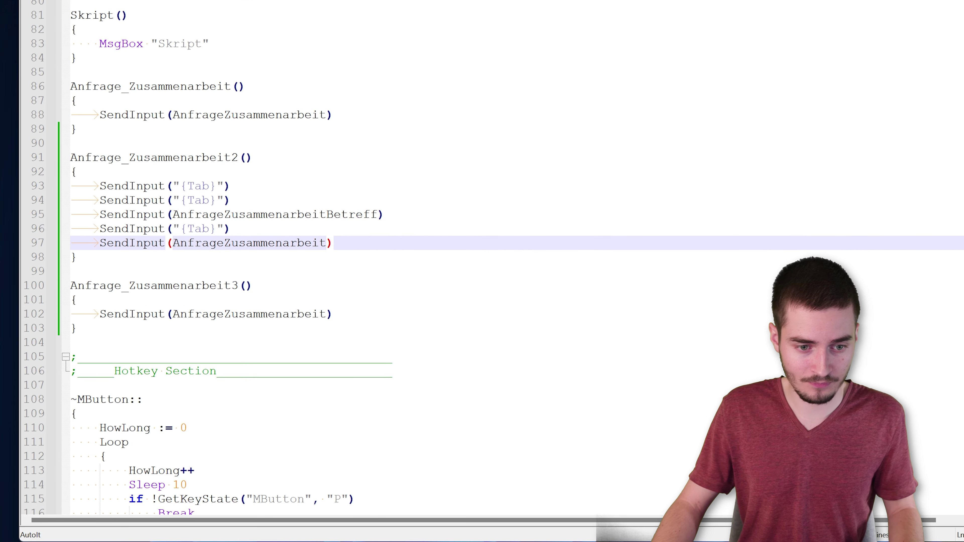
Replace Anfrage_Zusammenarbeit3's single SendInput line with the five SendInput lines from Anfrage_Zusammenarbeit2
left_click_drag(333, 243, 100, 186)
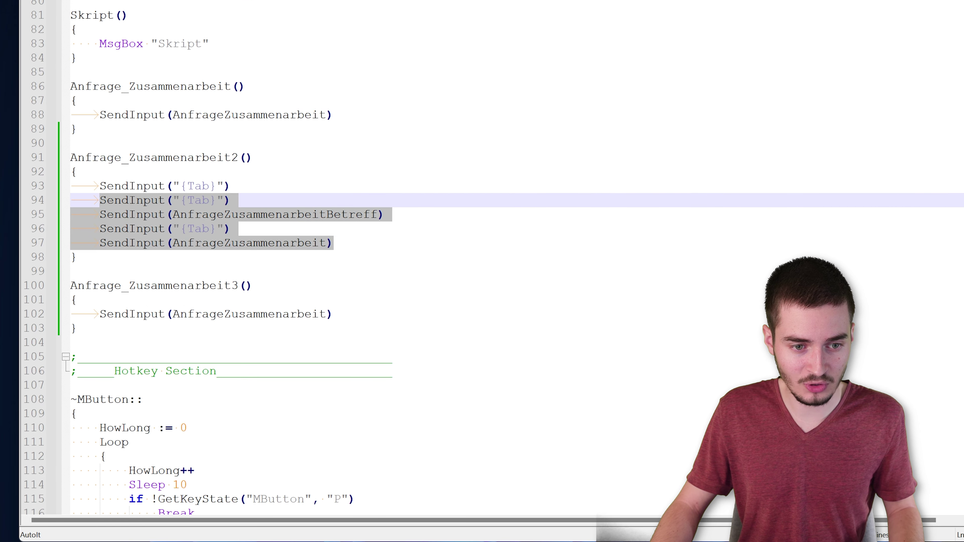
left_click_drag(100, 315, 333, 314)
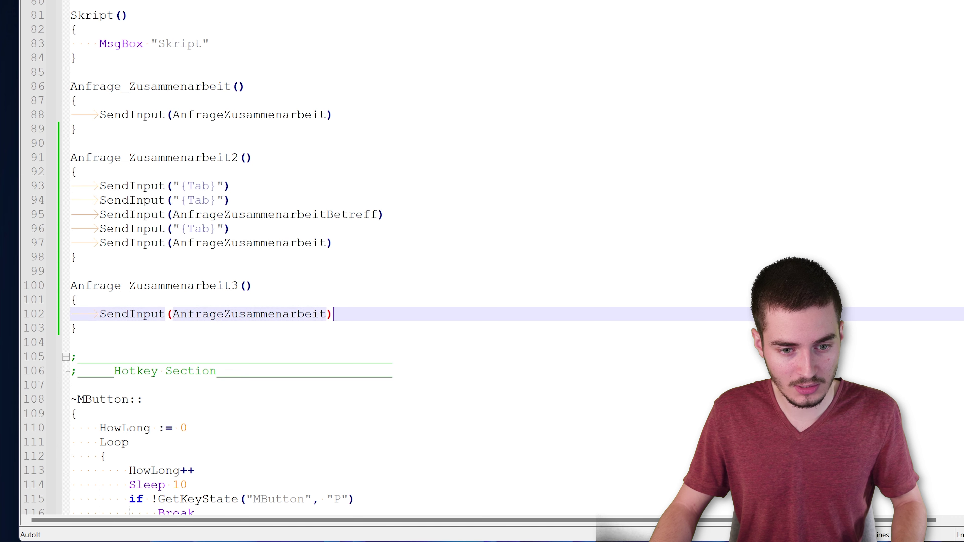
type("SendInput(\"{Tab}\") \tSendInput(\"{Tab}\") \tSendInput(AnfrageZusammenarbeitBetreff) \tSendInput(\"{Tab}\") \tSendInput(AnfrageZusammenarbeit)")
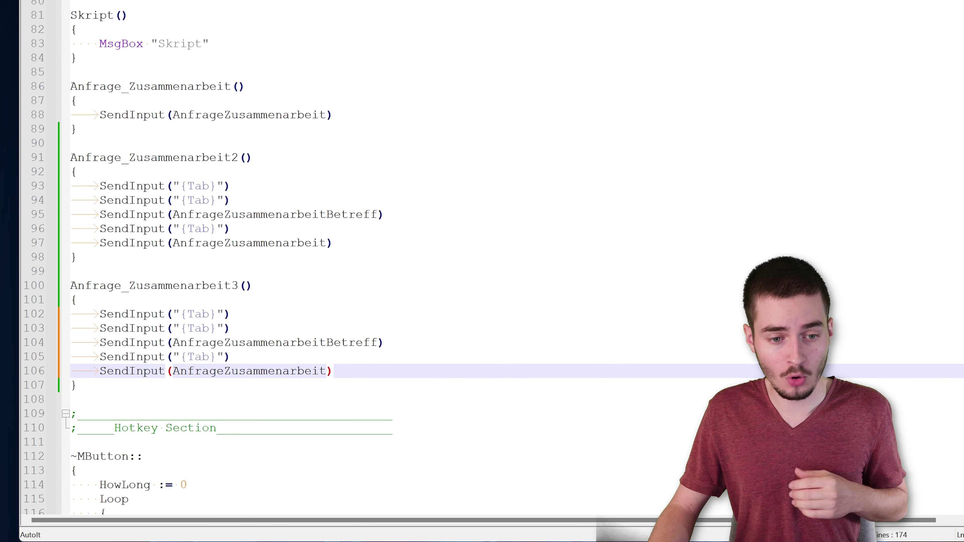
left_click_drag(144, 371, 304, 371)
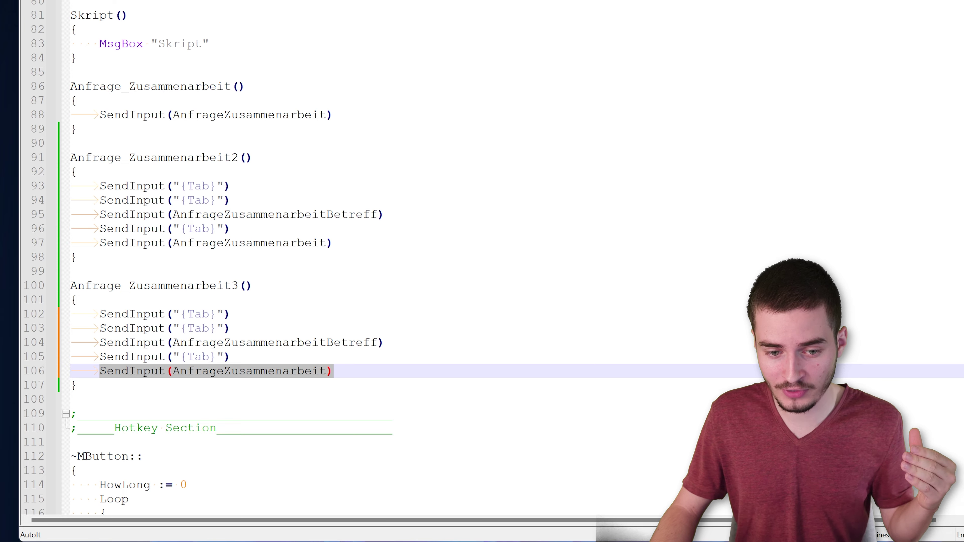
Paste two copies of the AnfrageZusammenarbeit text block below the original
scroll(342, 266, "up", 8)
scroll(341, 266, "up", 6)
scroll(342, 266, "up", 2)
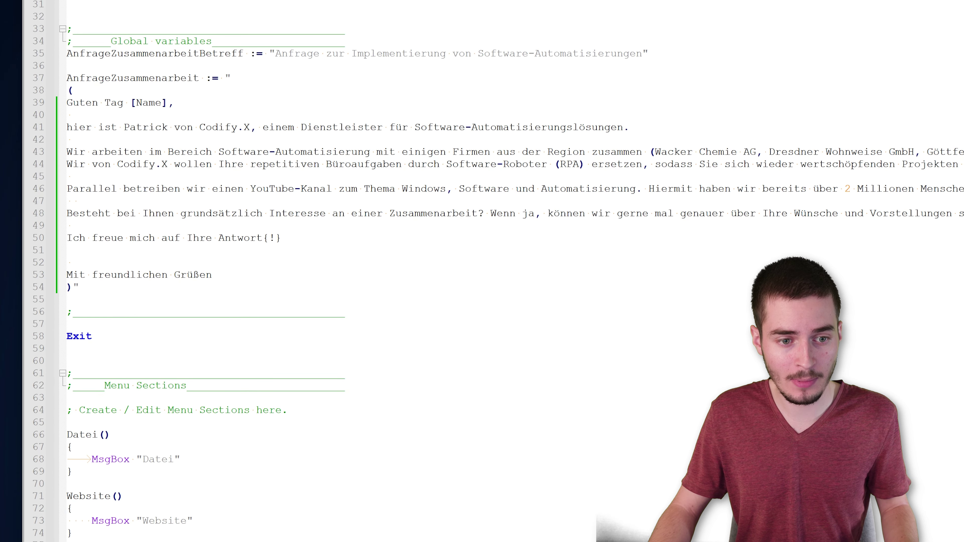
key("shift+Up")
key("shift+Up")
key("shift+Up")
key("shift+Up")
key("shift+Up")
key("shift+Up")
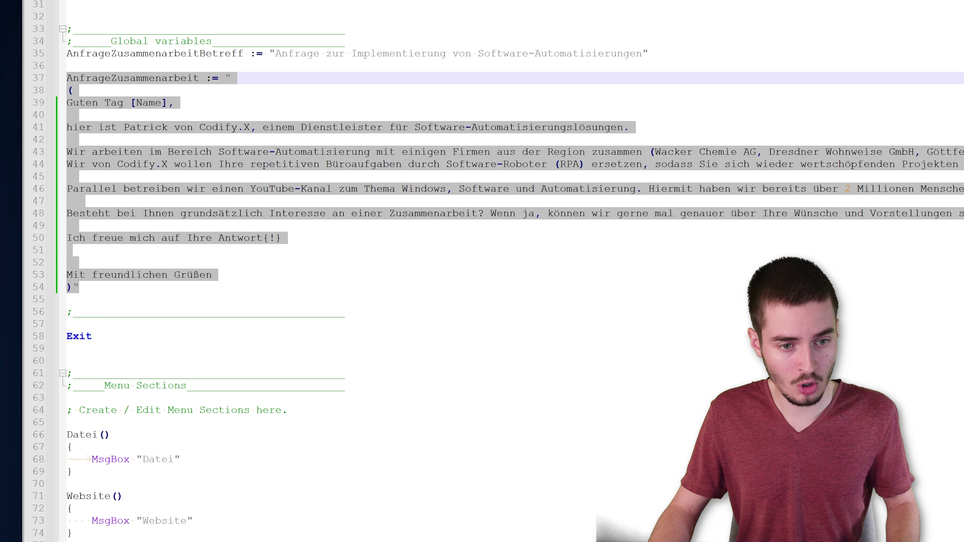
key("ctrl+c")
key("Right")
key("Return")
key("Return")
key("ctrl+v")
key("Return")
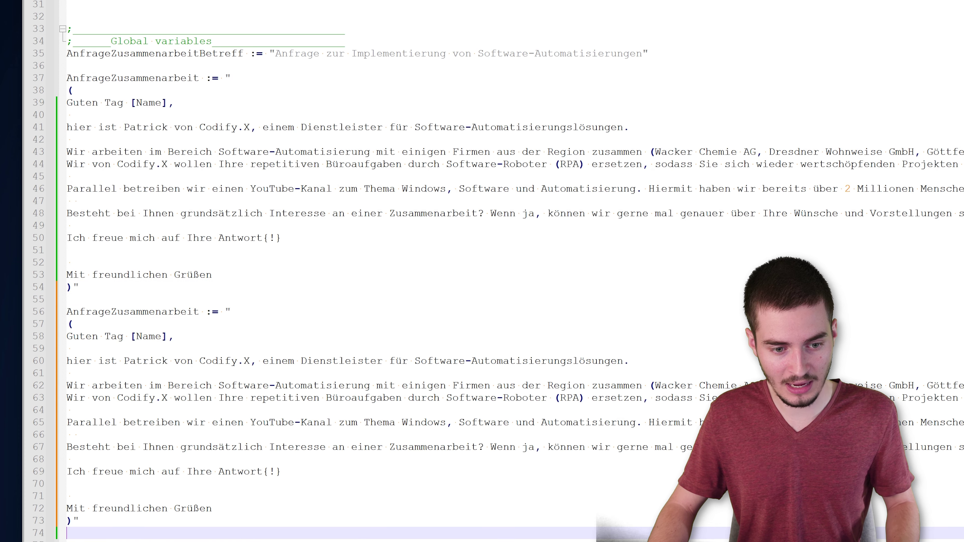
key("Return")
key("ctrl+v")
Rename the two copies to AnfrageZusammenarbeitp1 and AnfrageZusammenarbeitp2
left_click(194, 115)
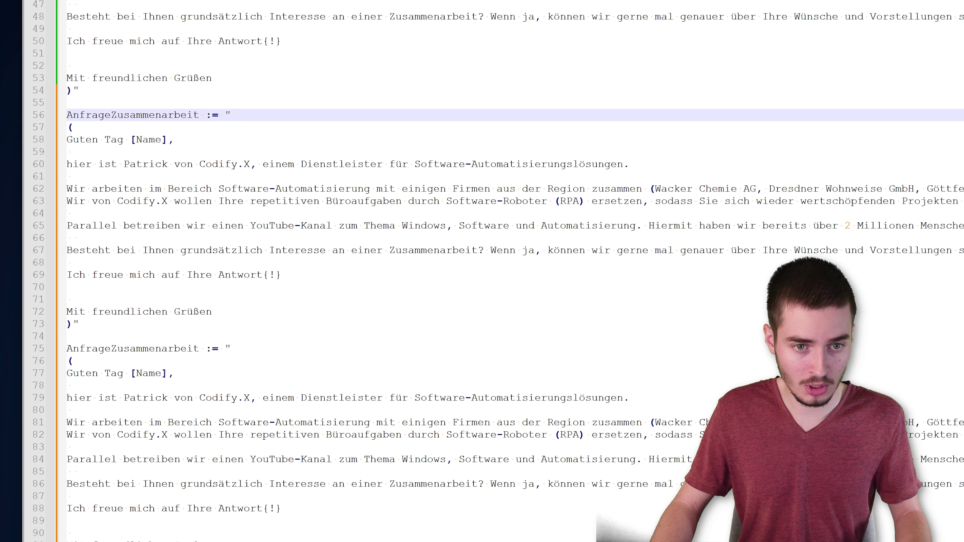
type("p1")
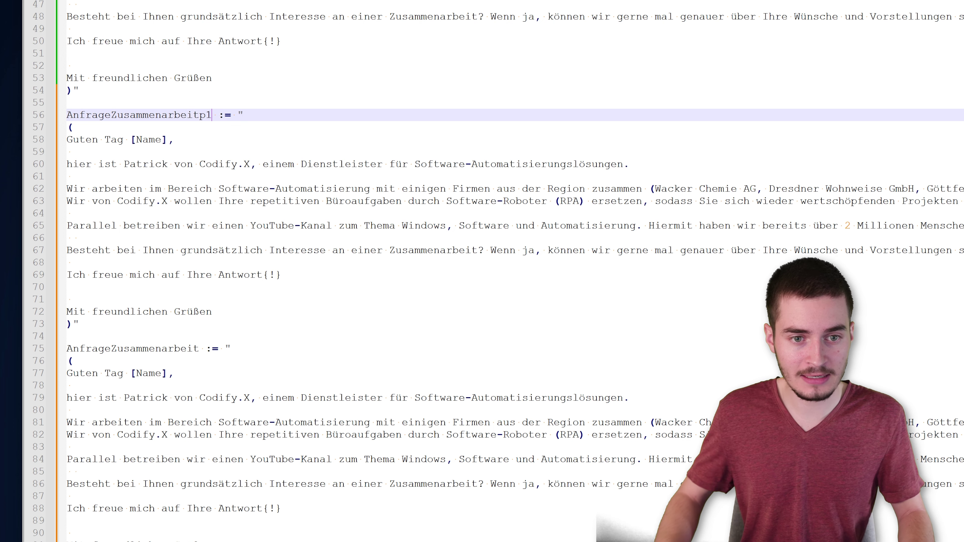
left_click(199, 348)
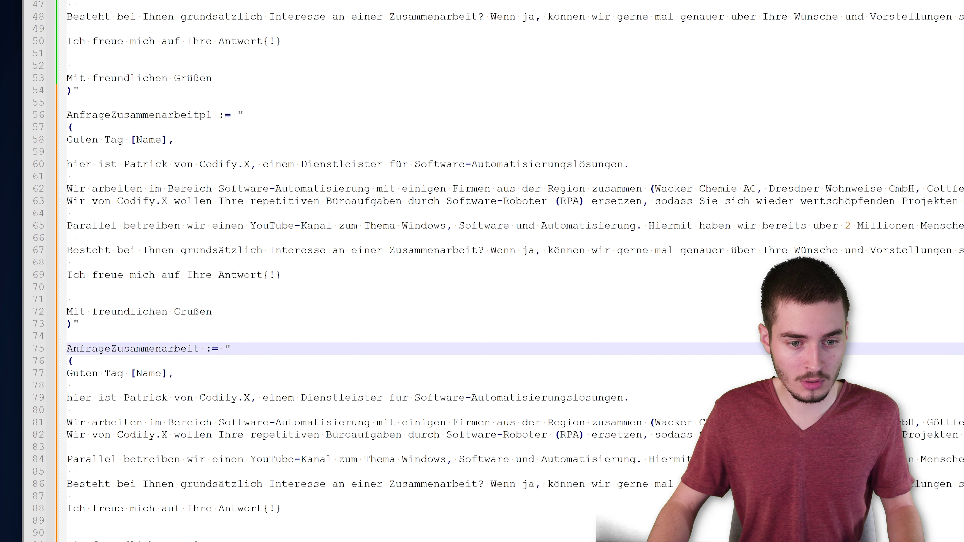
type("p2")
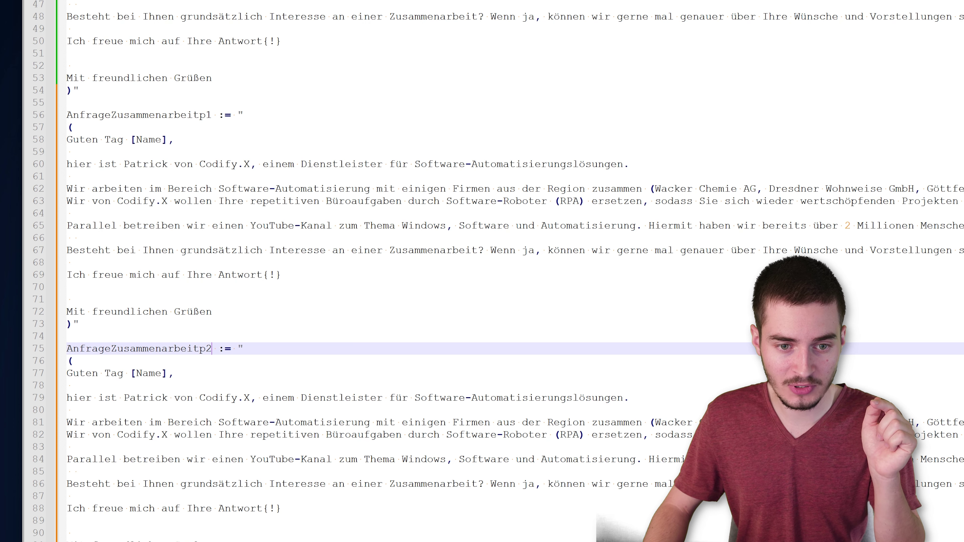
Trim AnfrageZusammenarbeitp1 so it ends at "Parallel betreiben wir einen"
left_click_drag(250, 225, 281, 275)
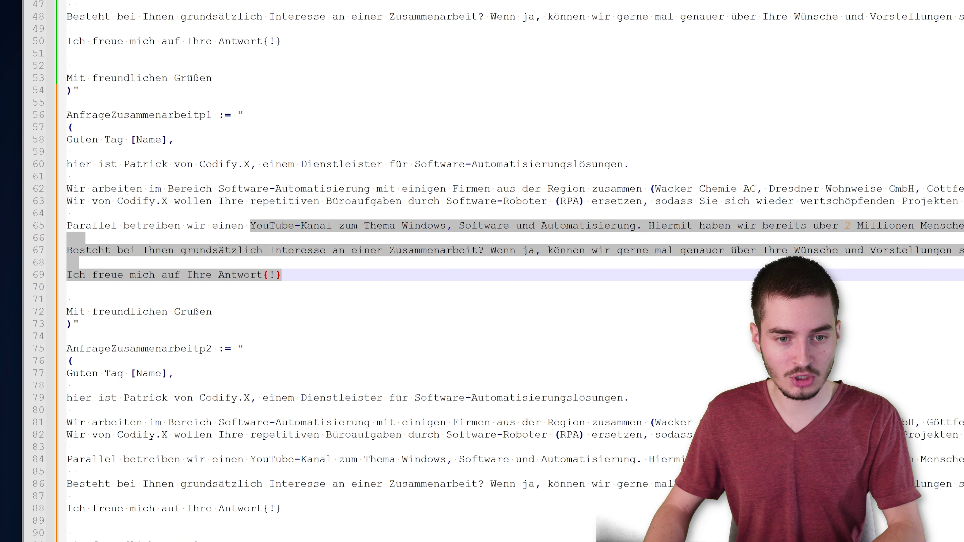
key("BackSpace")
key("Down")
key("Down")
key("ctrl+shift+l")
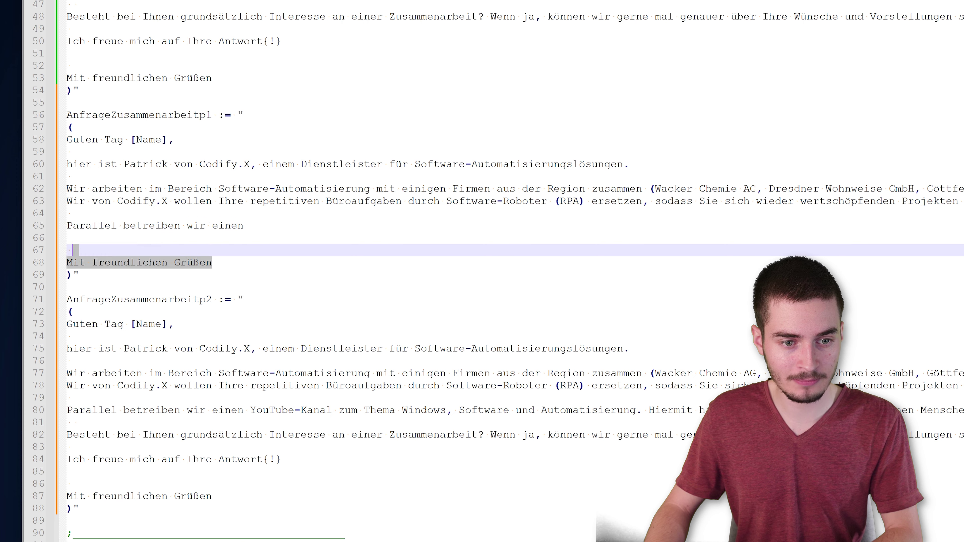
key("ctrl+shift+l")
key("Up")
key("BackSpace")
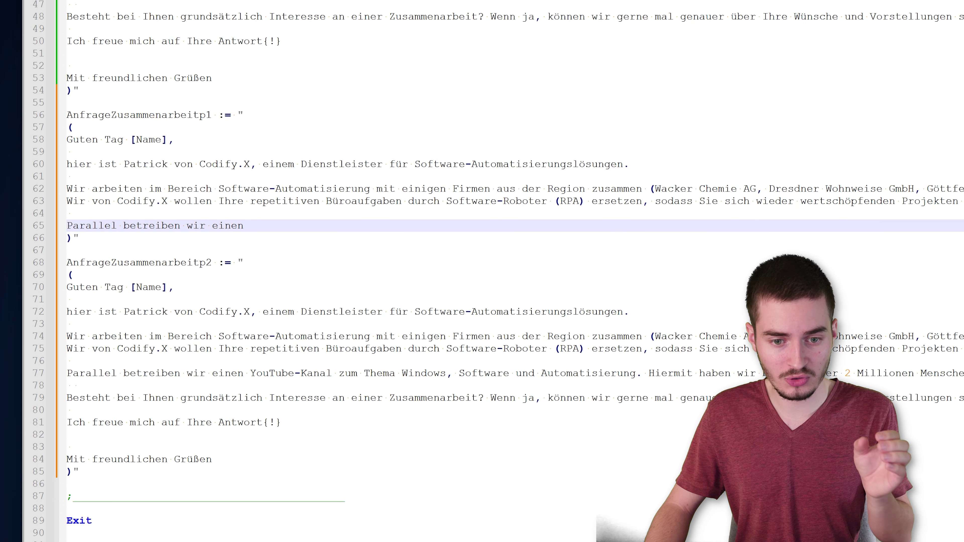
Delete AnfrageZusammenarbeitp2's text before "zum Thema" so it starts after YouTube-Kanal
key("Down")
key("Down")
key("Down")
key("ctrl+Right")
key("ctrl+Right")
key("ctrl+Right")
key("shift+Up")
key("shift+Up")
key("shift+Up")
key("shift+Up")
key("shift+Up")
key("shift+Home")
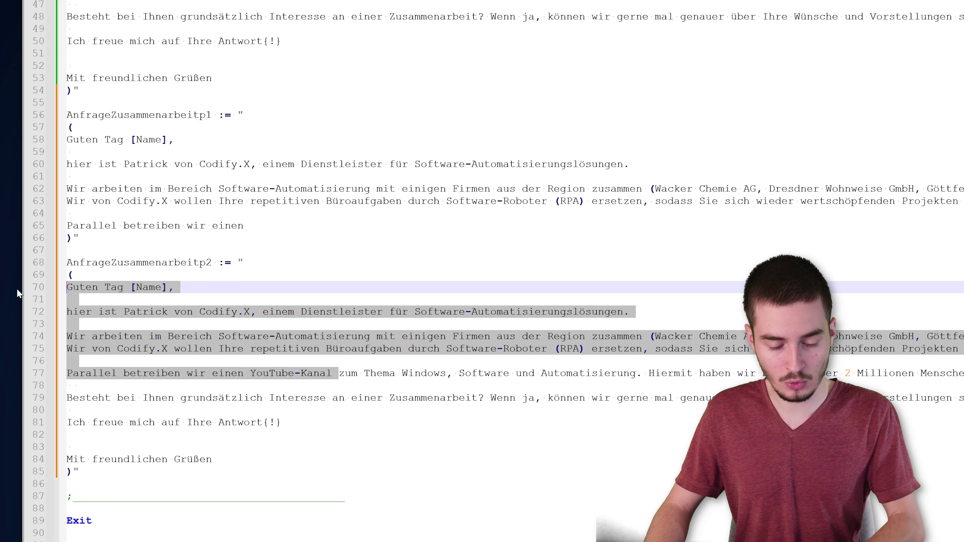
key("BackSpace")
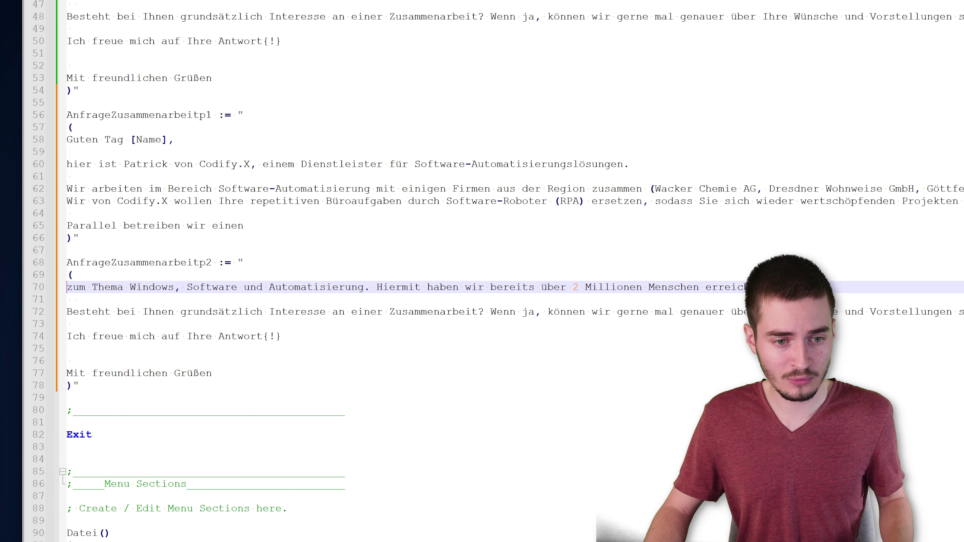
scroll(417, 266, "down", 3)
scroll(417, 266, "down", 5)
scroll(418, 266, "down", 6)
Make line 130 send AnfrageZusammenarbeitp1, duplicate it for p2, and open a blank line between
scroll(417, 266, "down", 6)
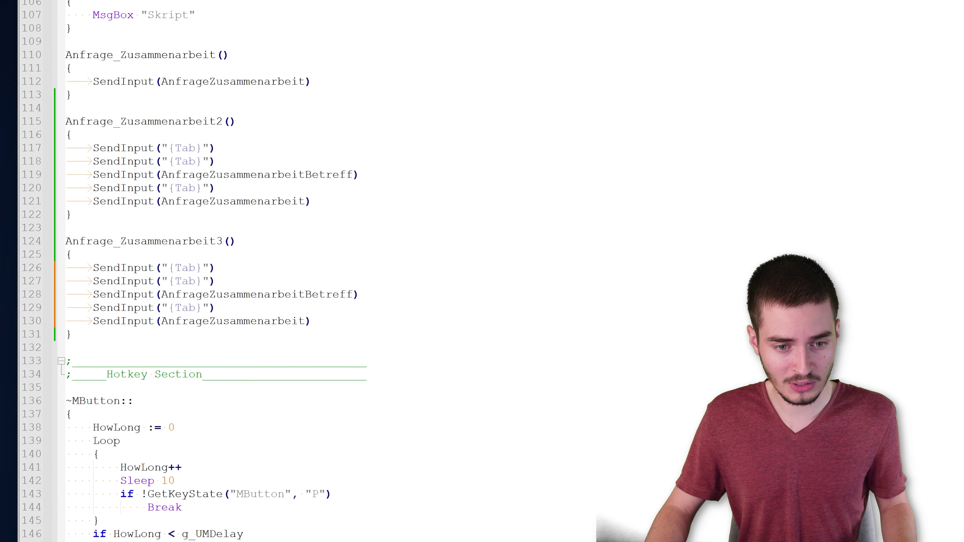
scroll(418, 266, "down", 1)
left_click(311, 282)
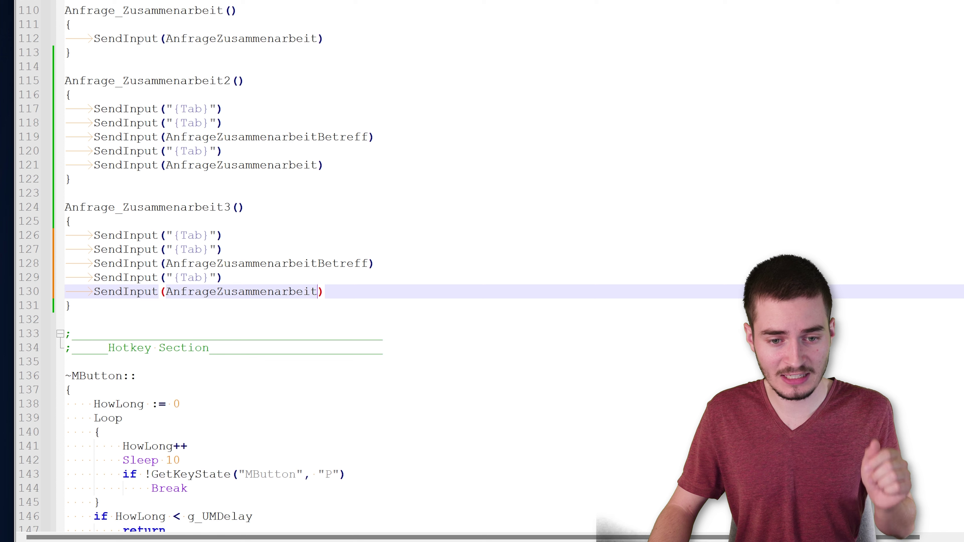
type("p1")
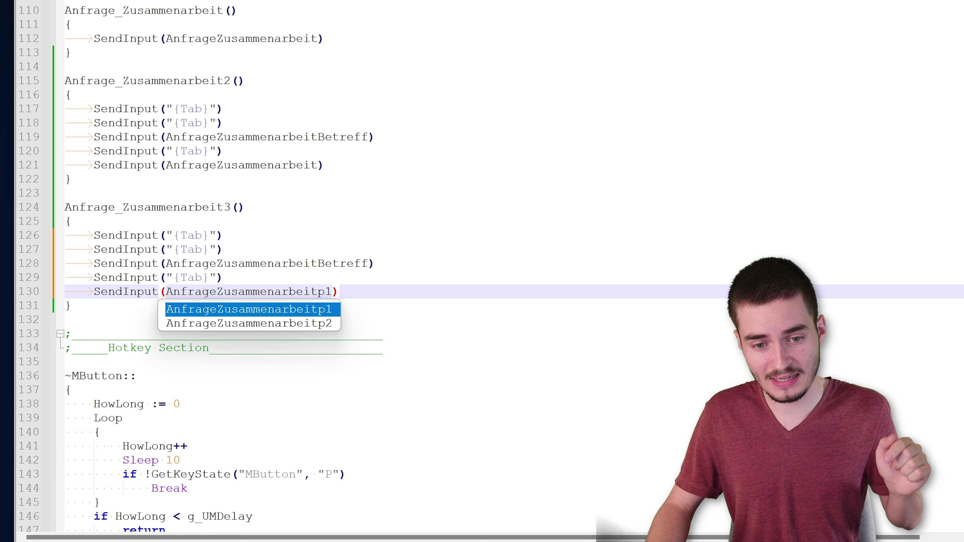
key("Escape")
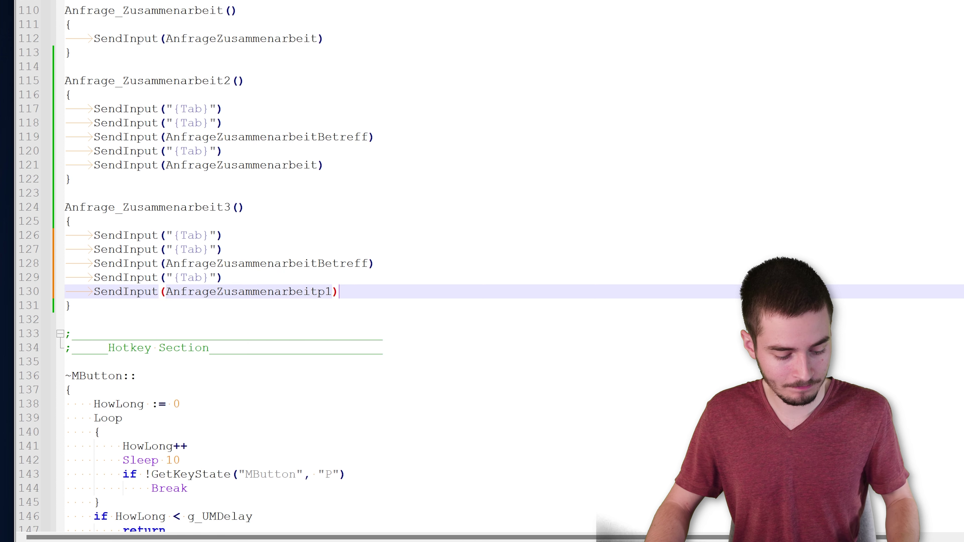
key("ctrl+d")
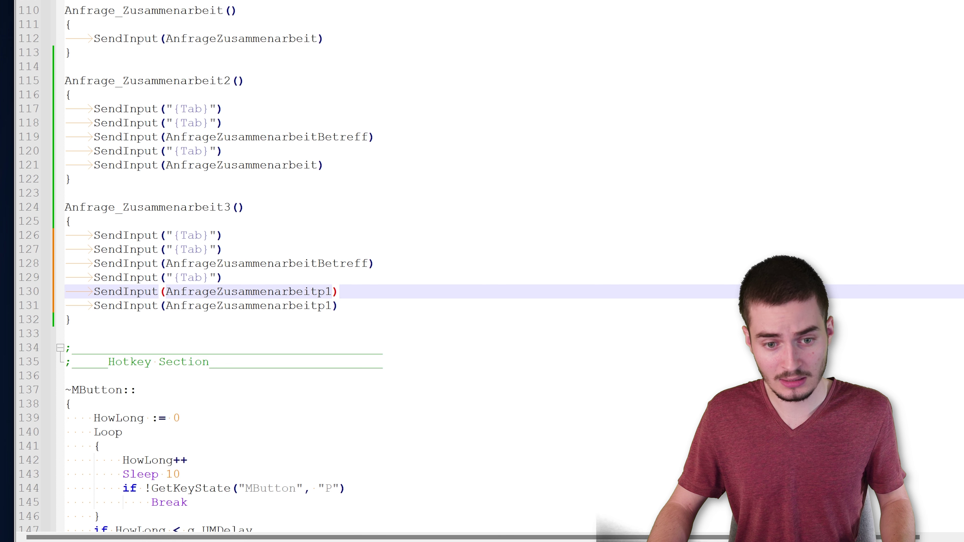
left_click(71, 319)
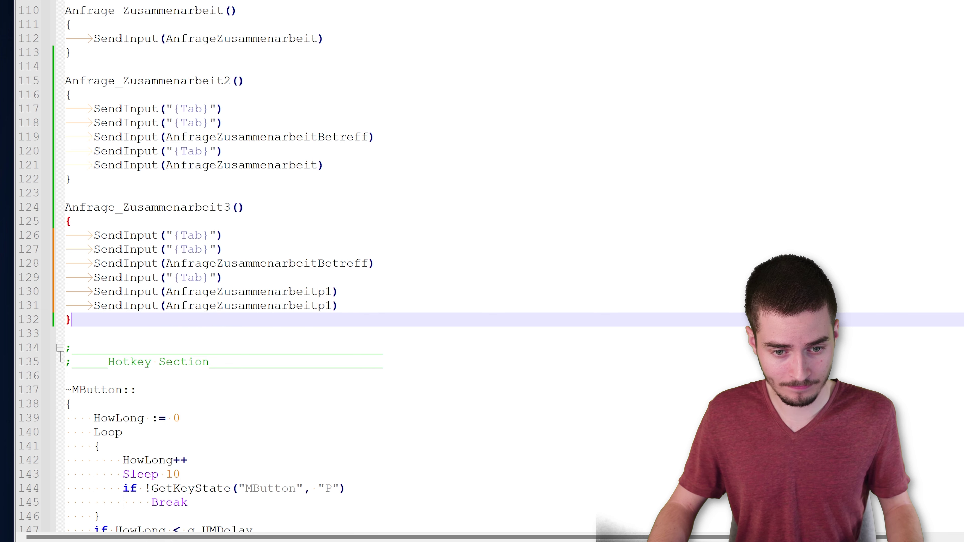
left_click_drag(331, 305, 325, 306)
type("2")
left_click(339, 292)
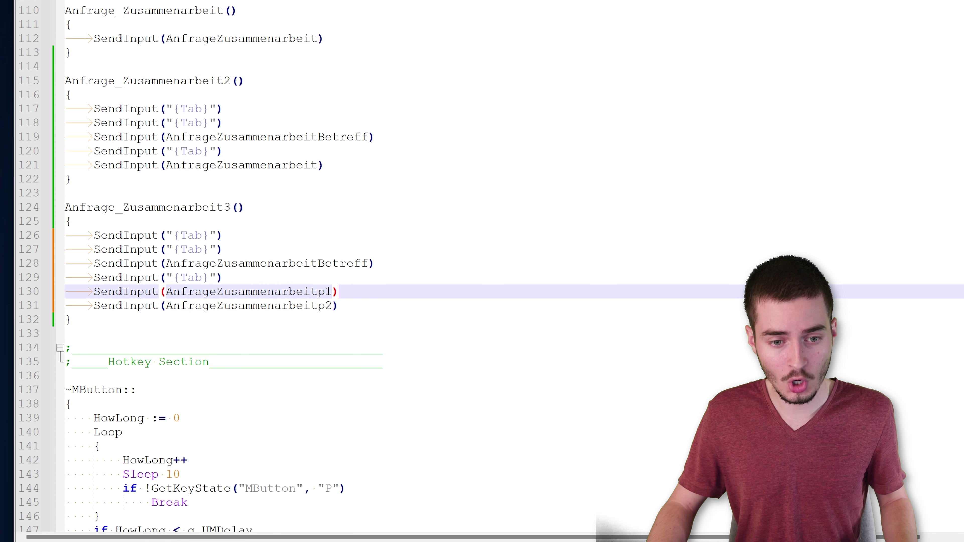
key("Return")
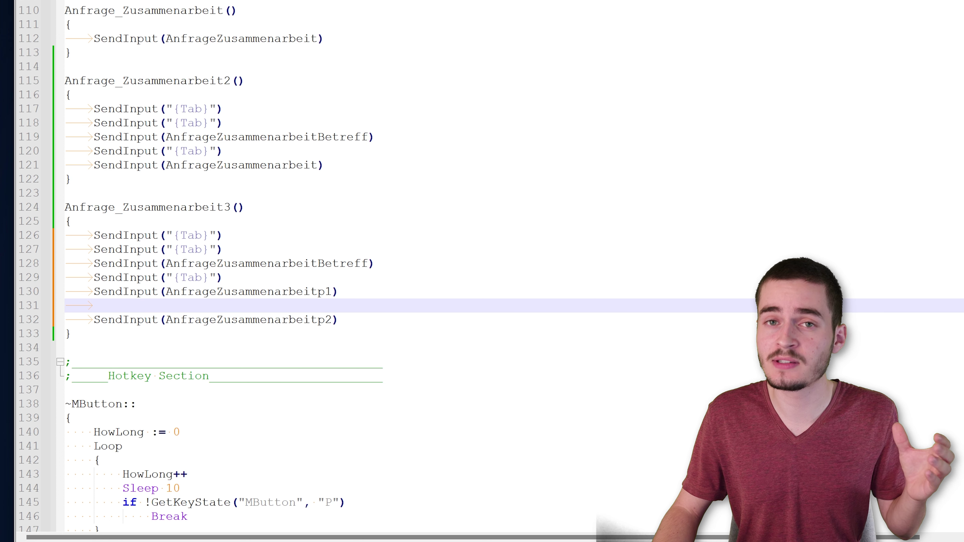
Write SendInput("^k") on the blank line between the p1 and p2 calls
left_click(165, 292)
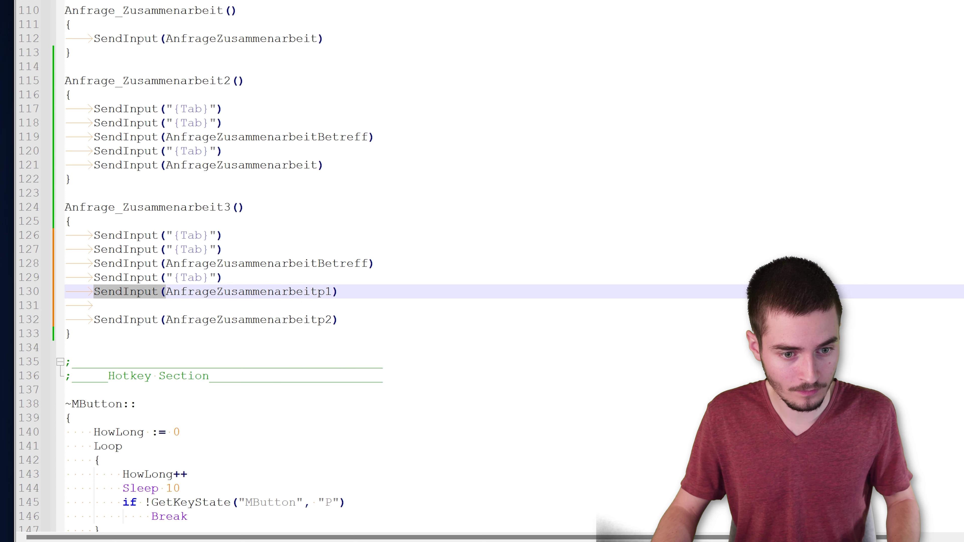
key("ctrl+c")
key("Down")
key("ctrl+v")
type("\"\"")
left_click(173, 305)
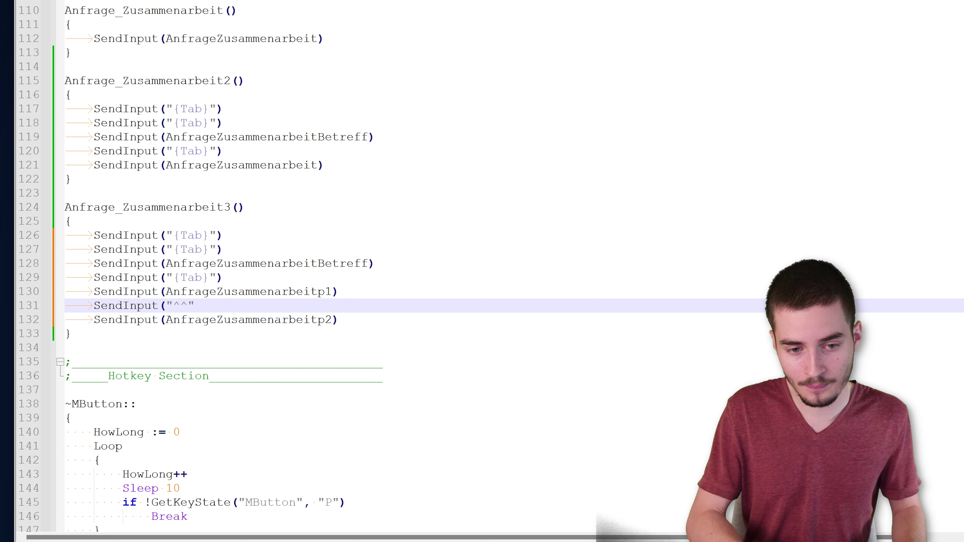
key("BackSpace")
type("k\"")
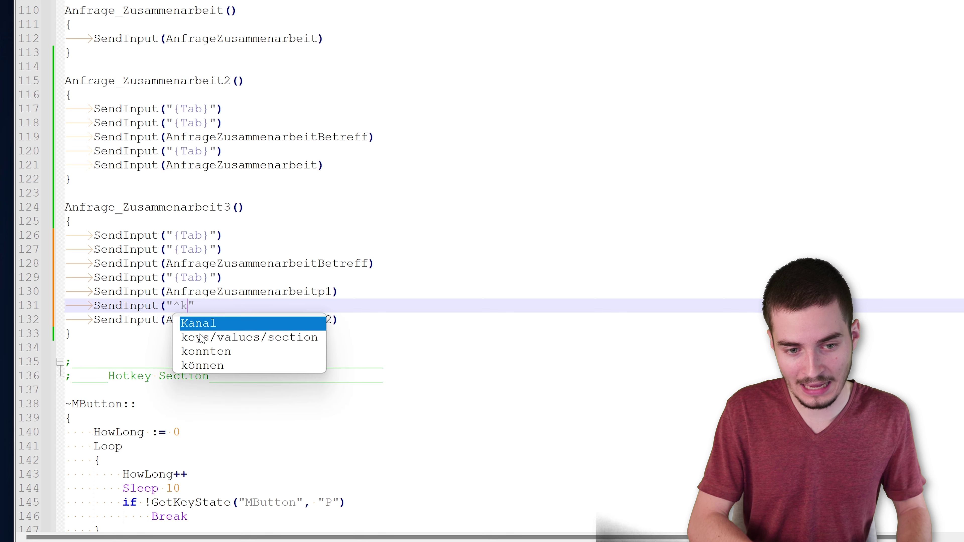
type(")")
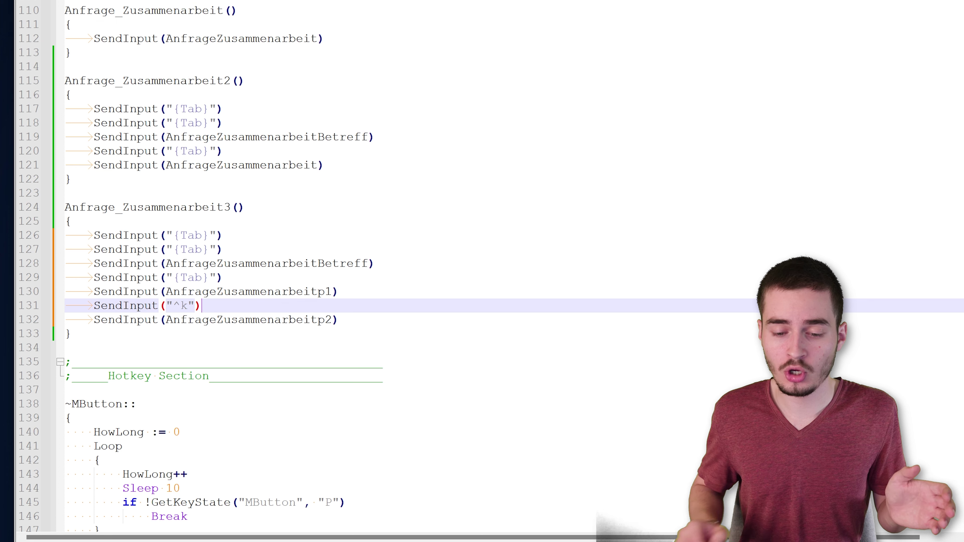
Test Outlook's Ctrl+K link dialog on YouTube-Kanal and add a blank line after SendInput("^k")
left_click(701, 538)
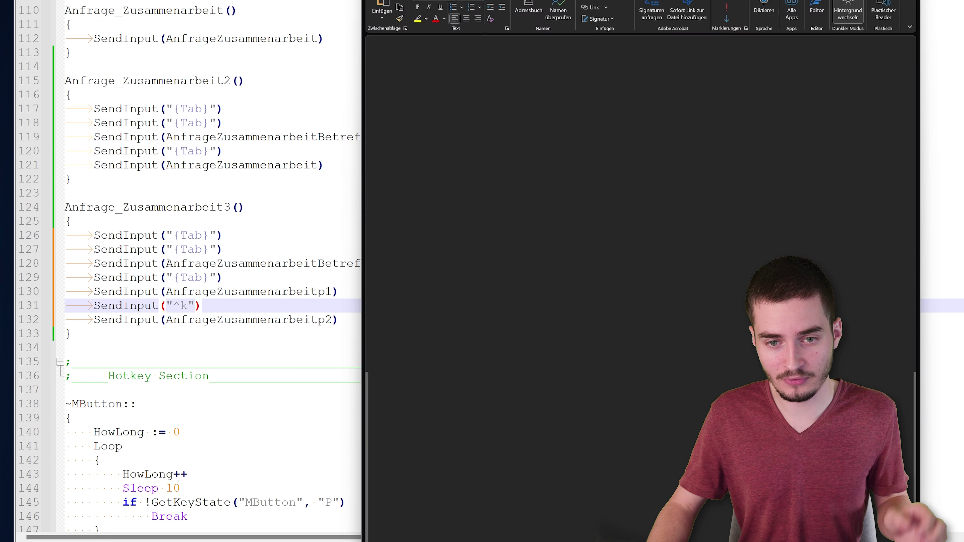
key("ctrl+k")
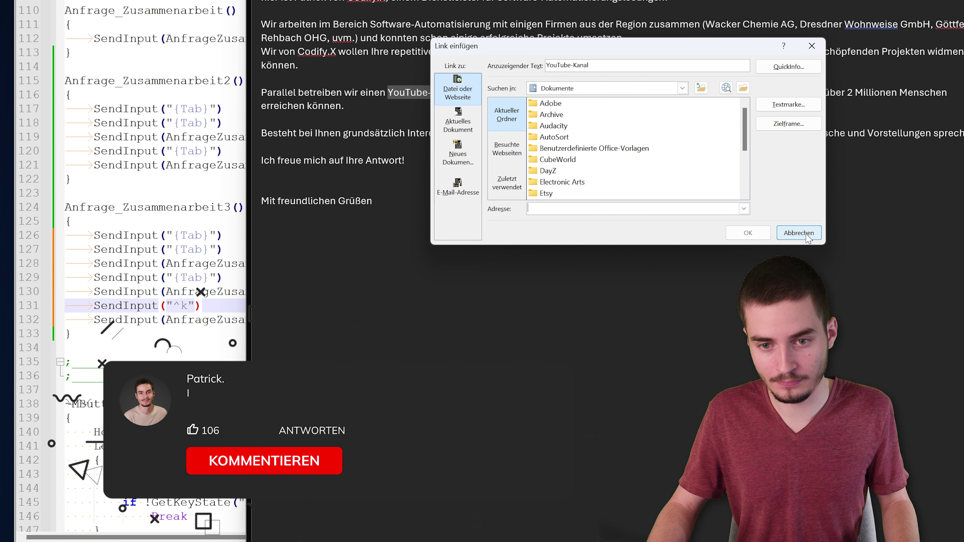
left_click(799, 233)
left_click(374, 232)
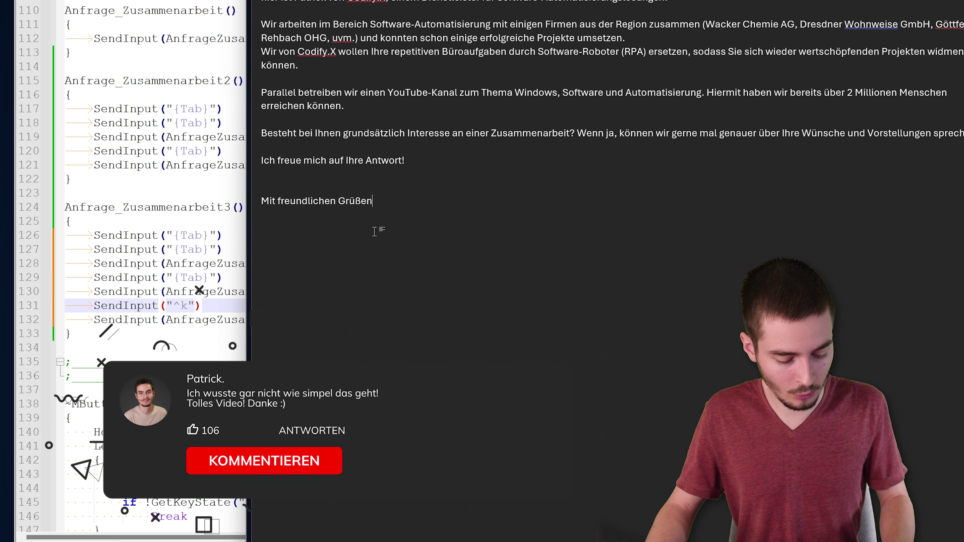
key("ctrl+k")
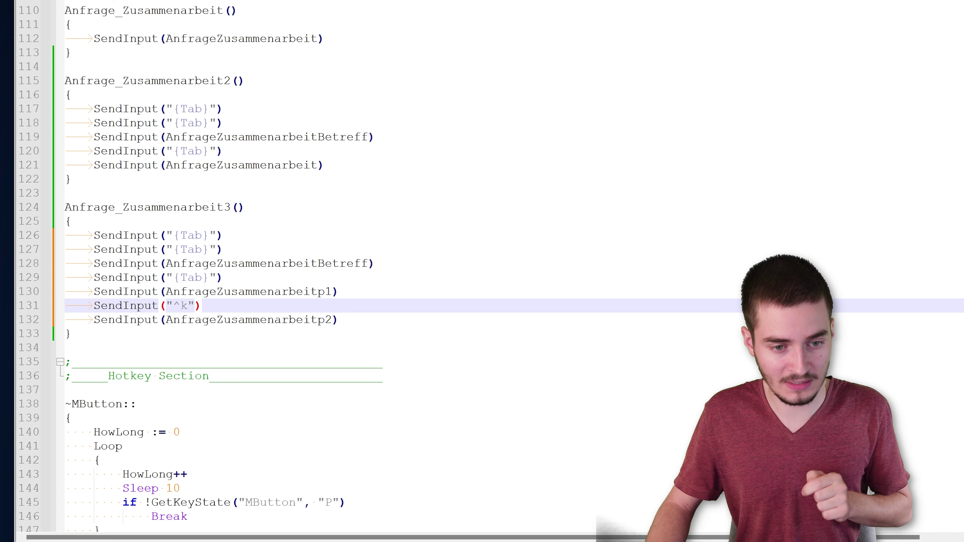
key("Return")
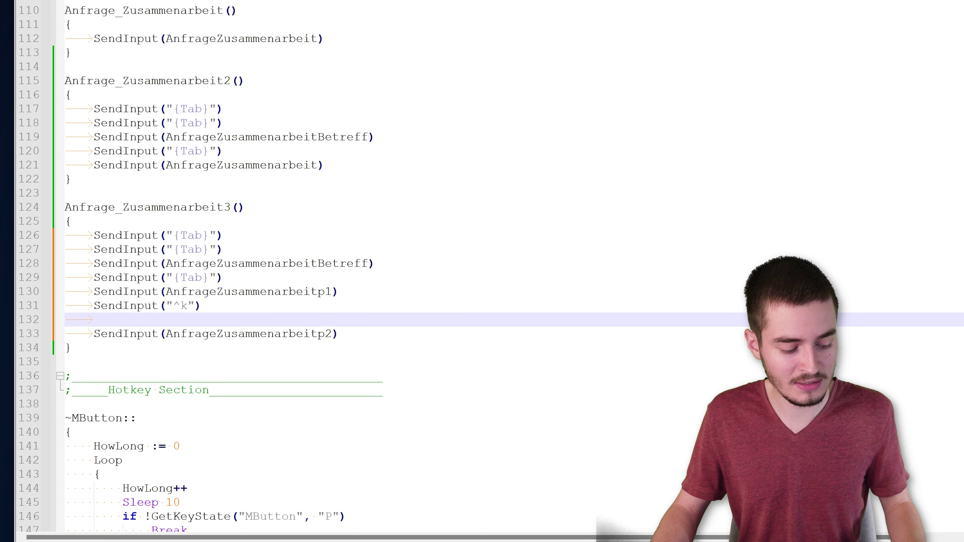
key("alt+Tab")
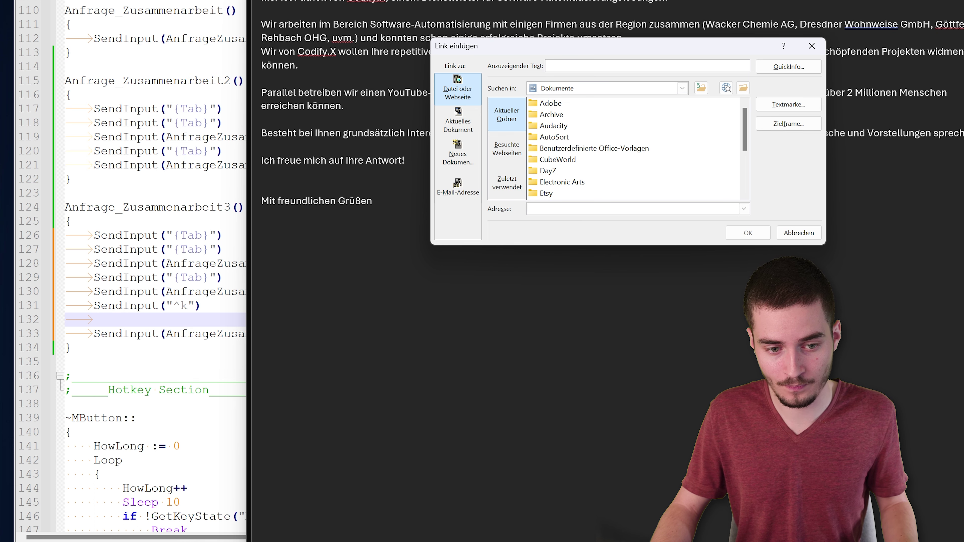
Add a WinWait "Link",,1 line after the ^k call
key("alt+Tab")
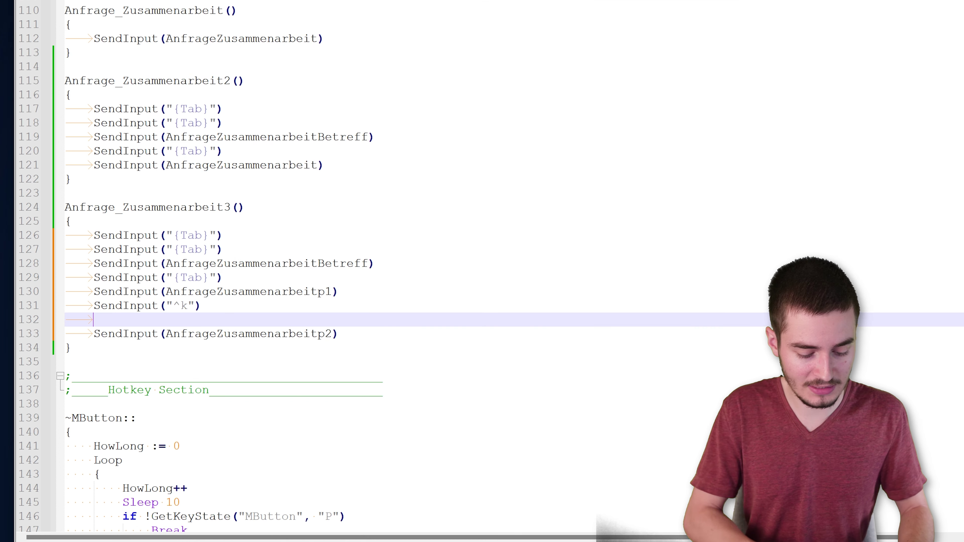
type("WinWait \"\"")
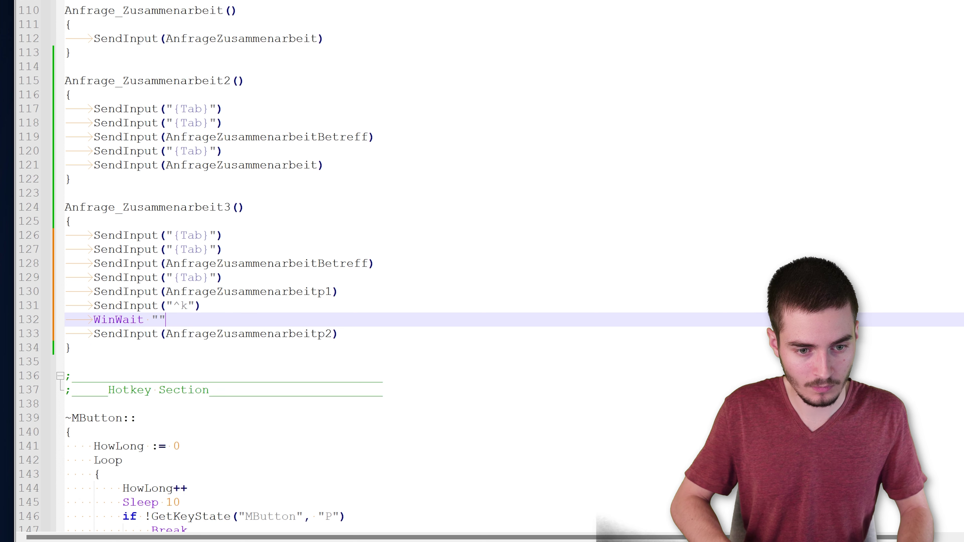
type("Link")
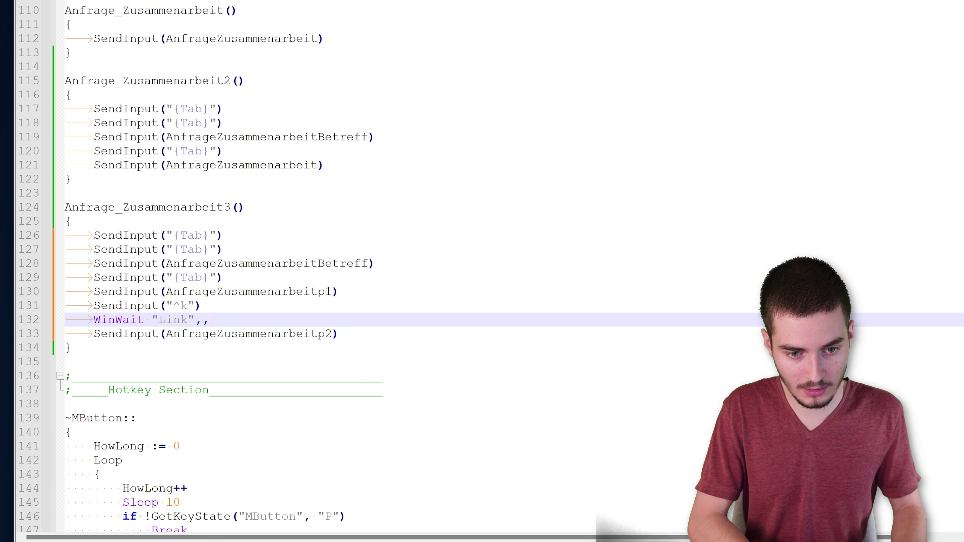
type("1")
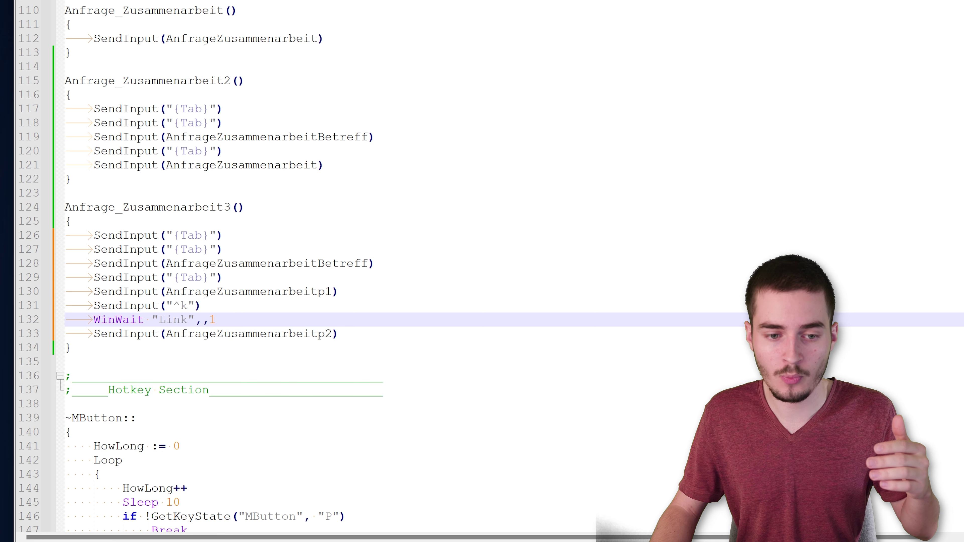
key("Return")
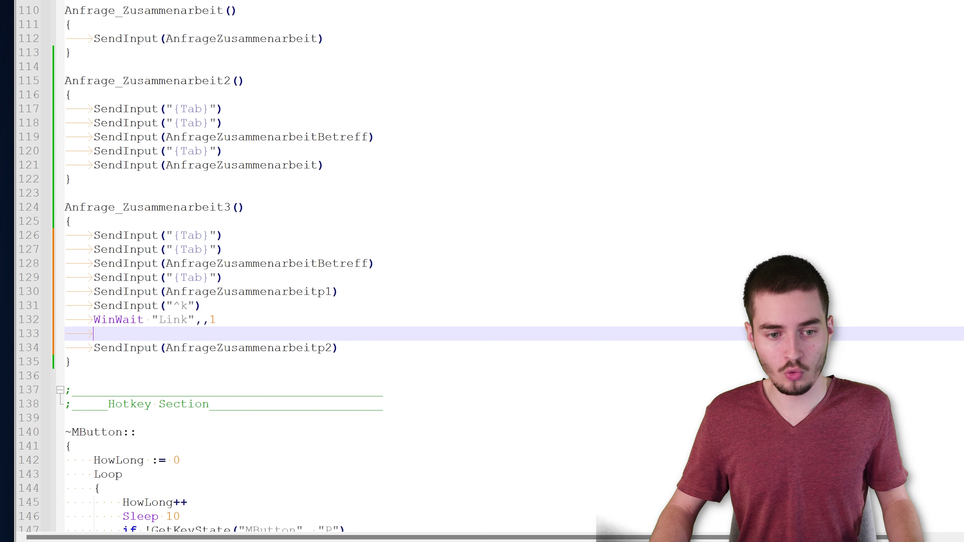
Add a SendInput line sending the pasted YouTube channel URL, then open Outlook's link dialog
key("Up")
key("Up")
key("End")
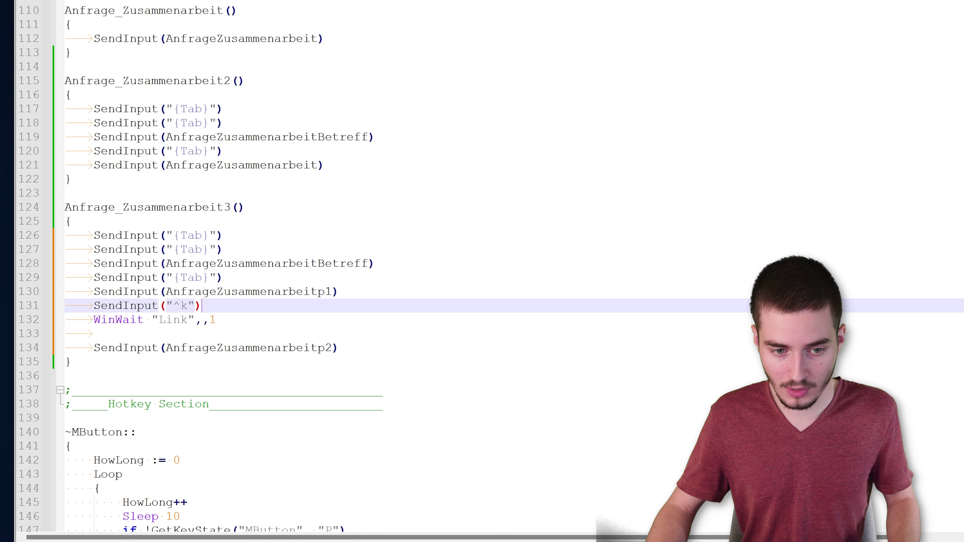
key("shift+Left")
key("shift+Left")
key("shift+Left")
key("Down")
key("Down")
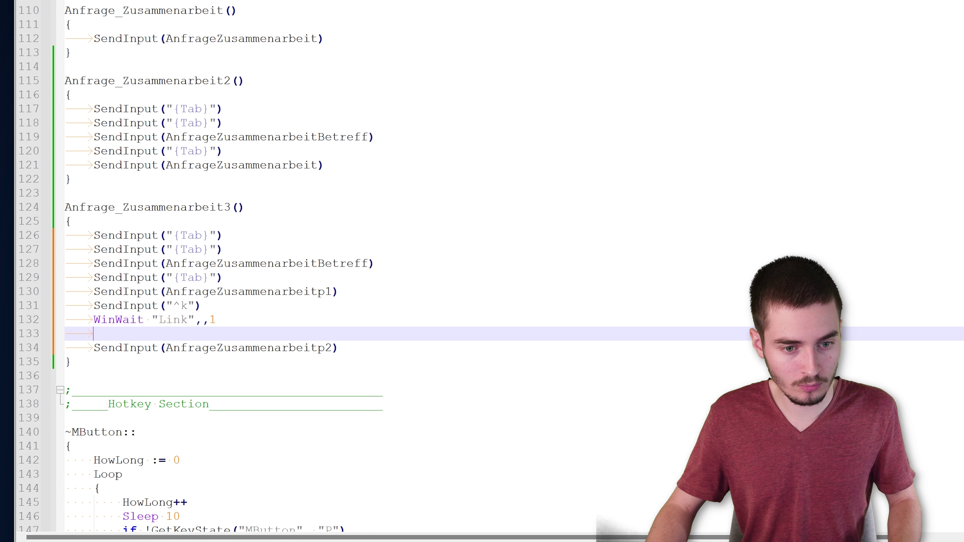
key("BackSpace")
type("SendInput(\"\")")
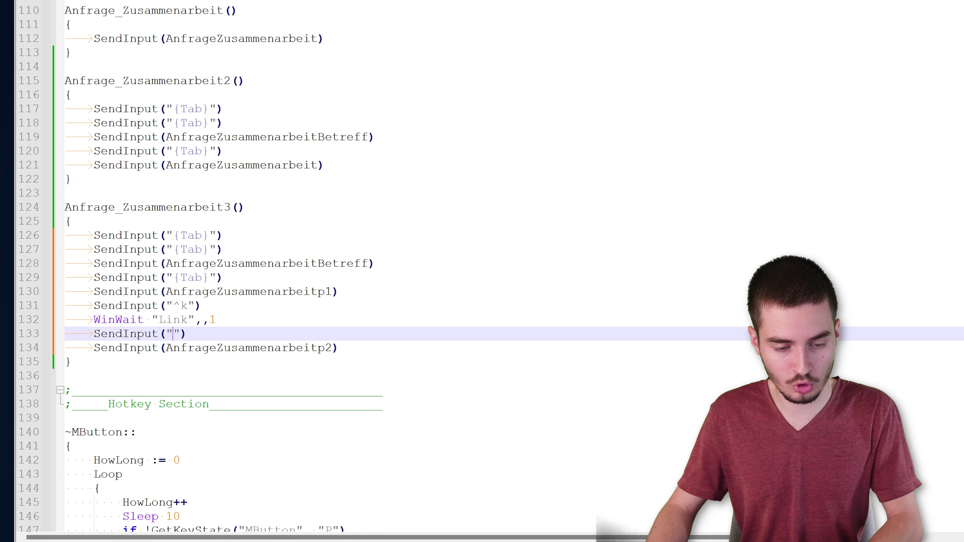
key("ctrl+v")
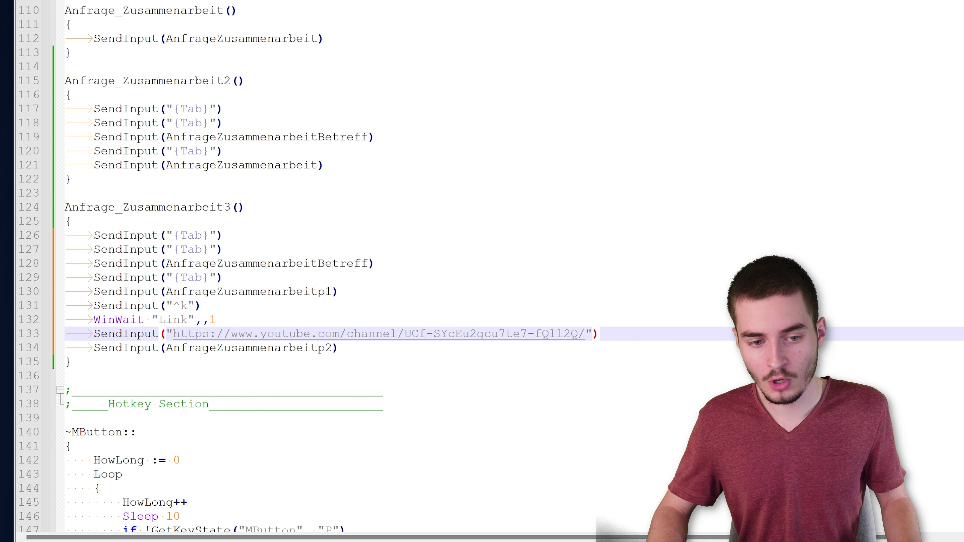
key("Return")
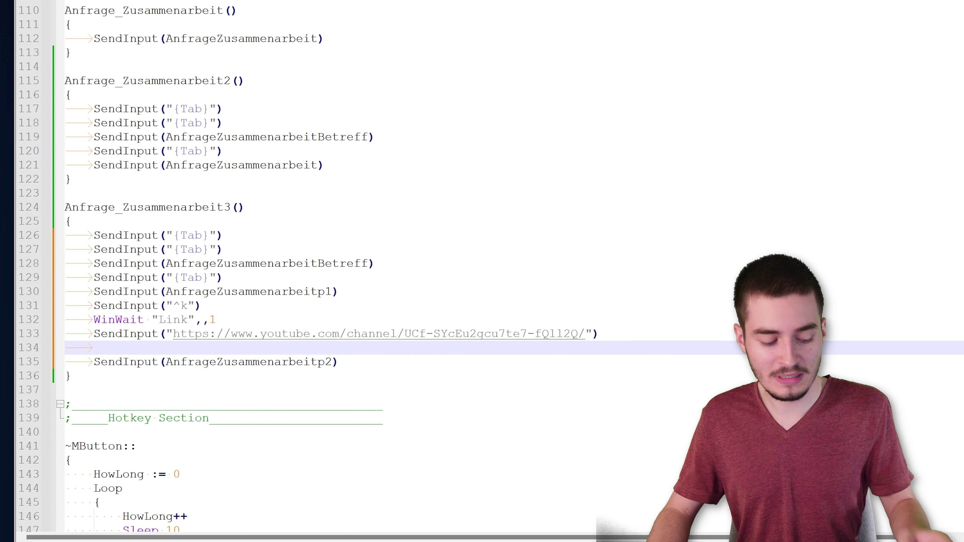
key("alt+Tab")
key("ctrl+k")
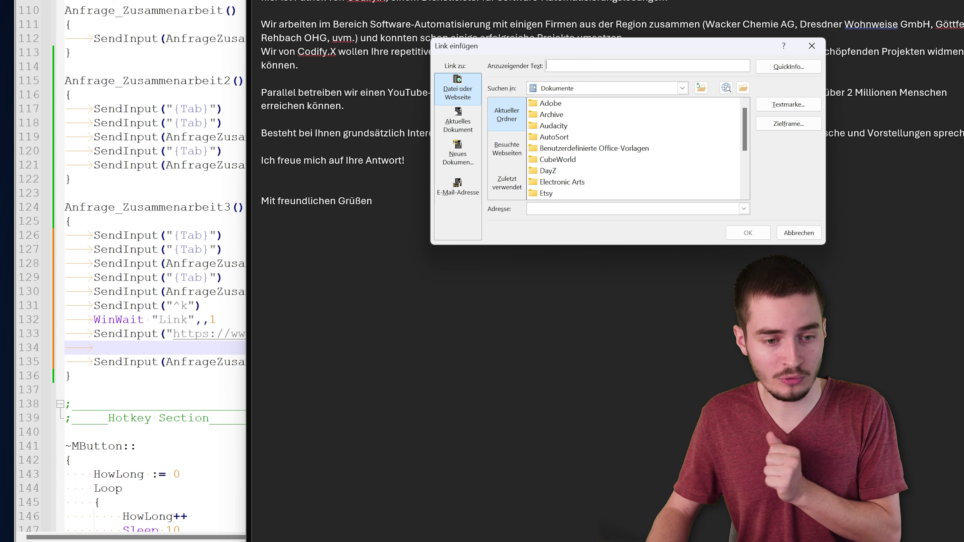
Copy the SendInput("{Tab}") line onto line 134 below the URL line
key("alt+Tab")
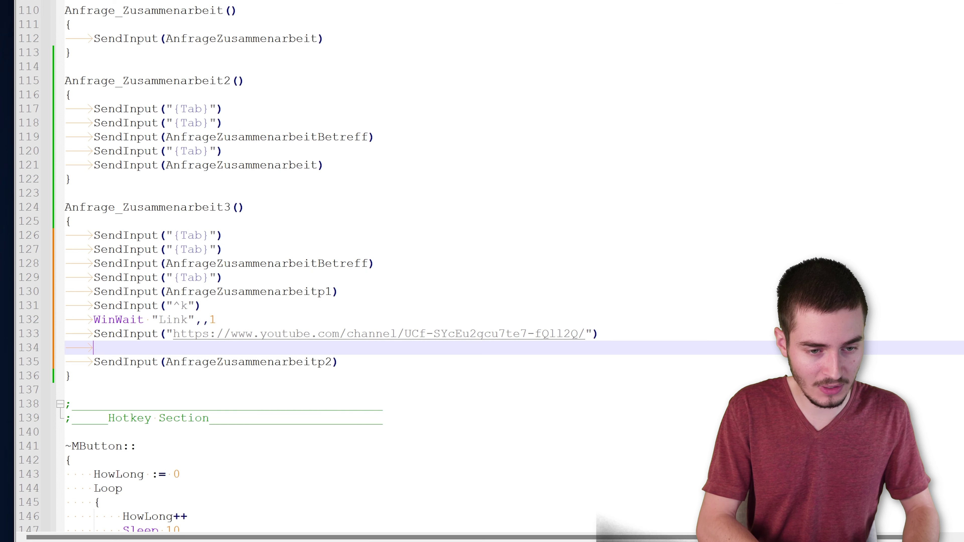
left_click_drag(224, 277, 100, 277)
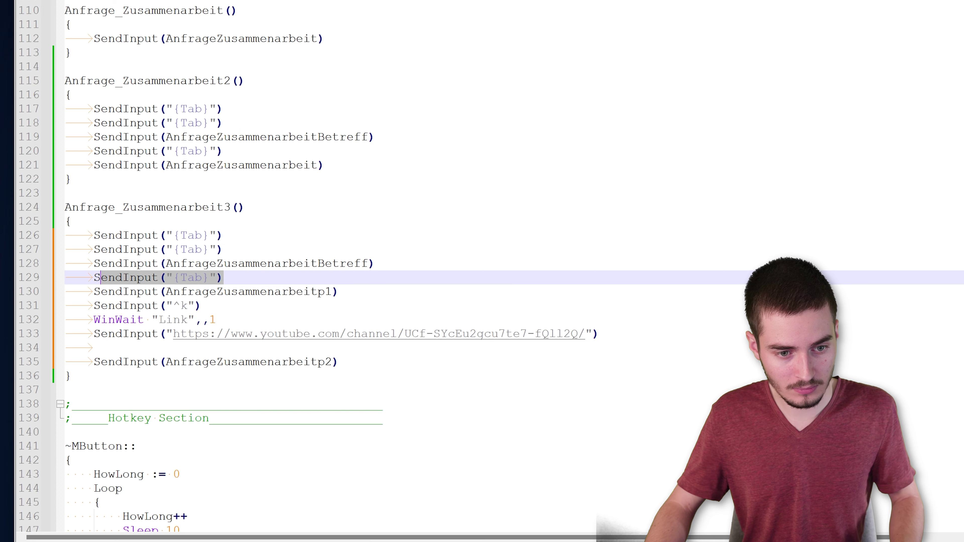
key("ctrl+c")
left_click(114, 347)
key("ctrl+v")
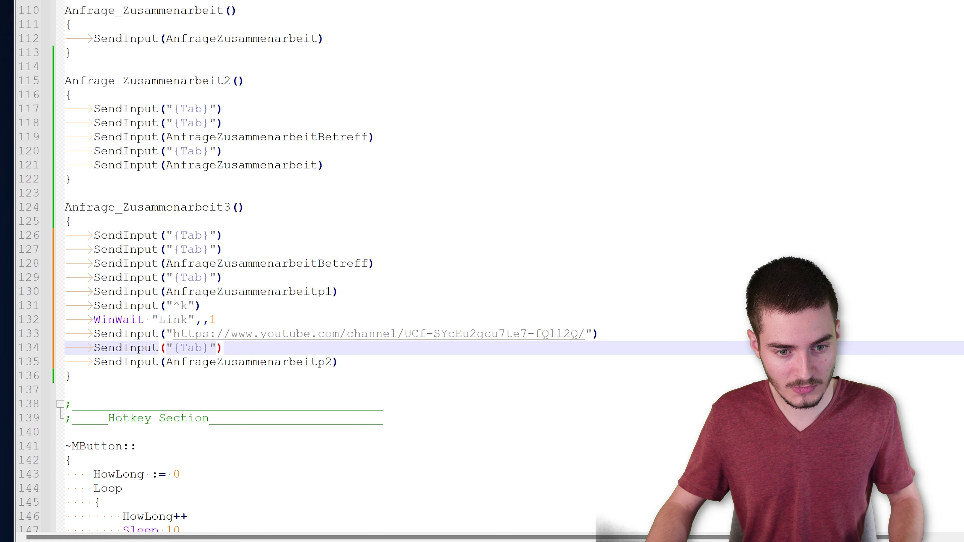
key("Return")
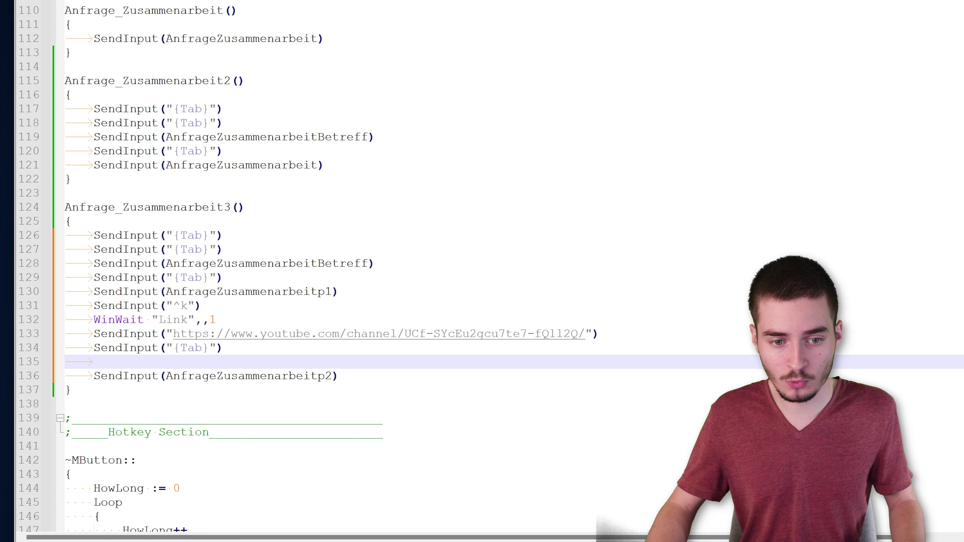
Add a SendInput("YouTube-Kanal") line on line 135
left_click_drag(224, 348, 108, 347)
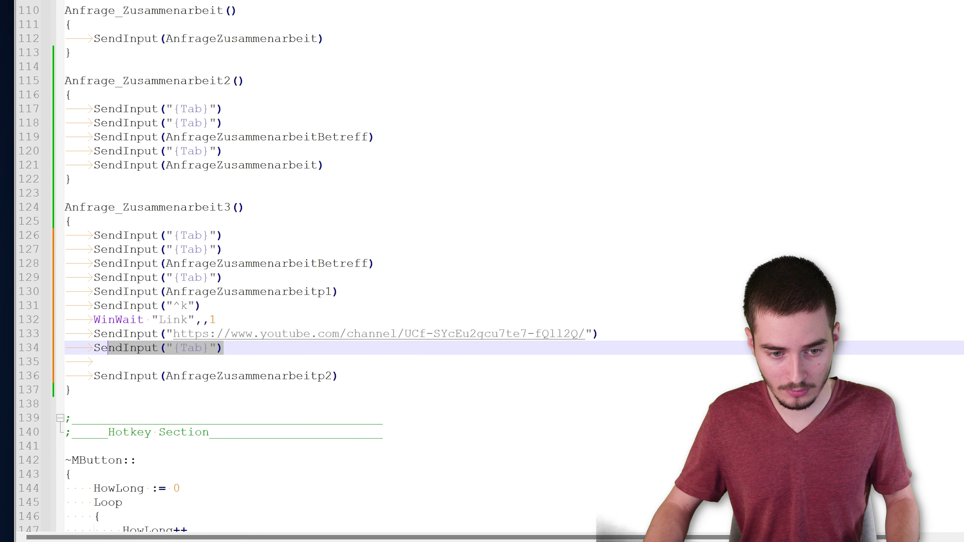
key("ctrl+c")
key("Down")
key("ctrl+v")
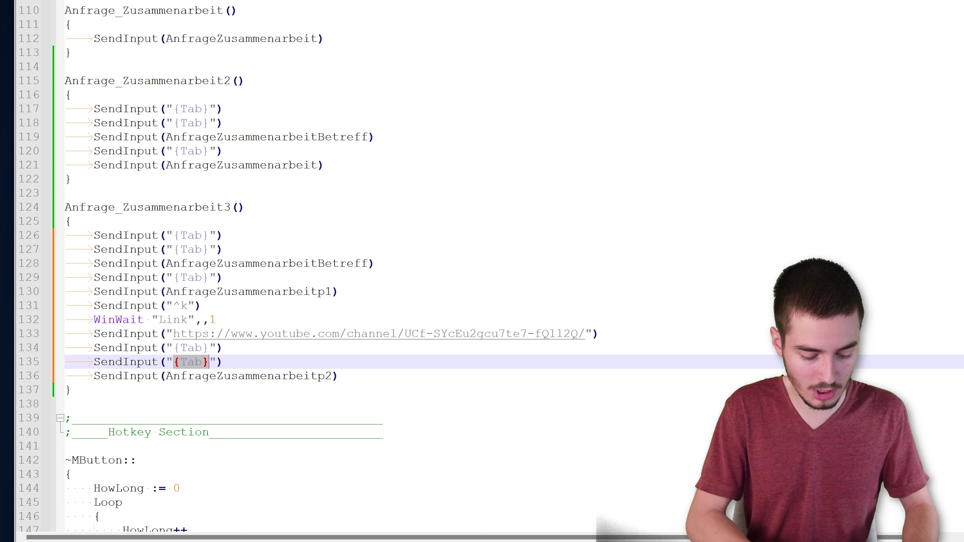
type("YouT")
key("Down")
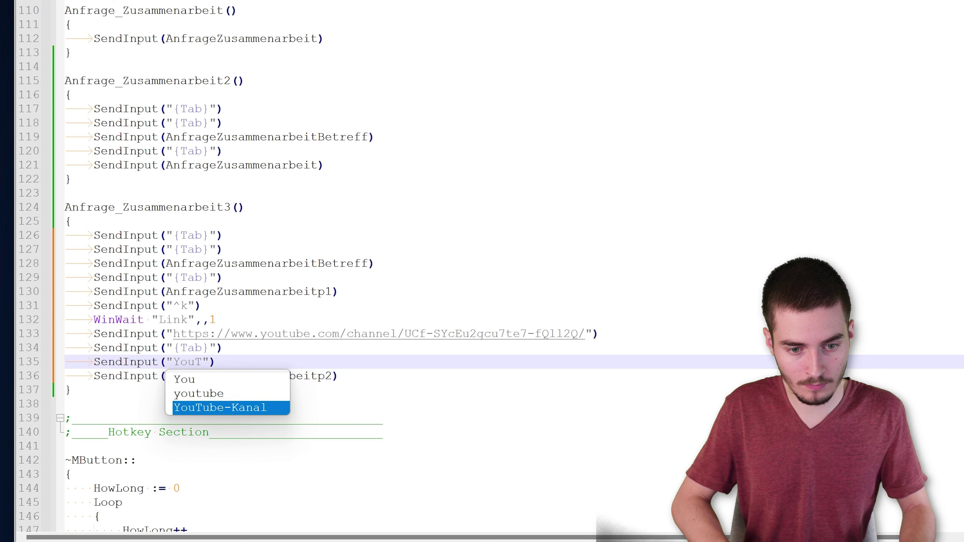
key("Return")
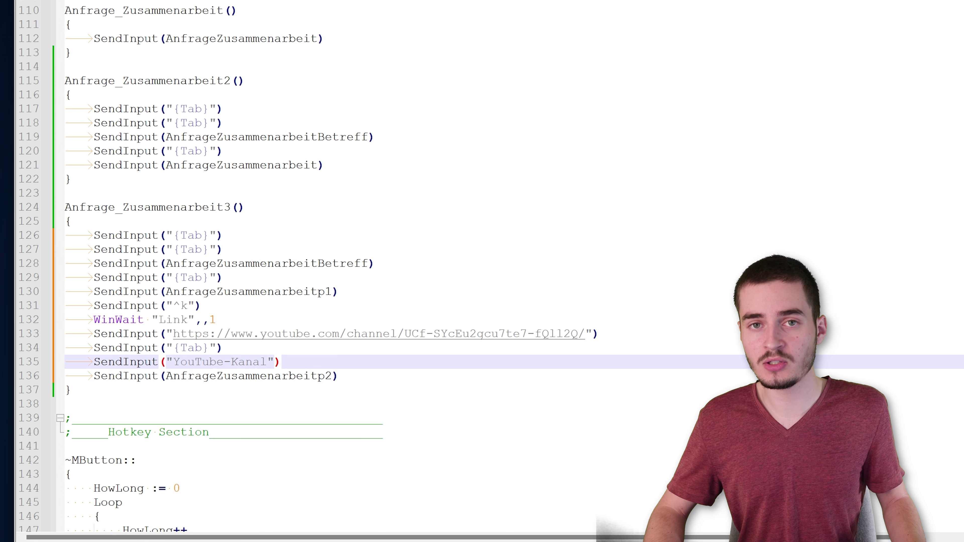
key("Return")
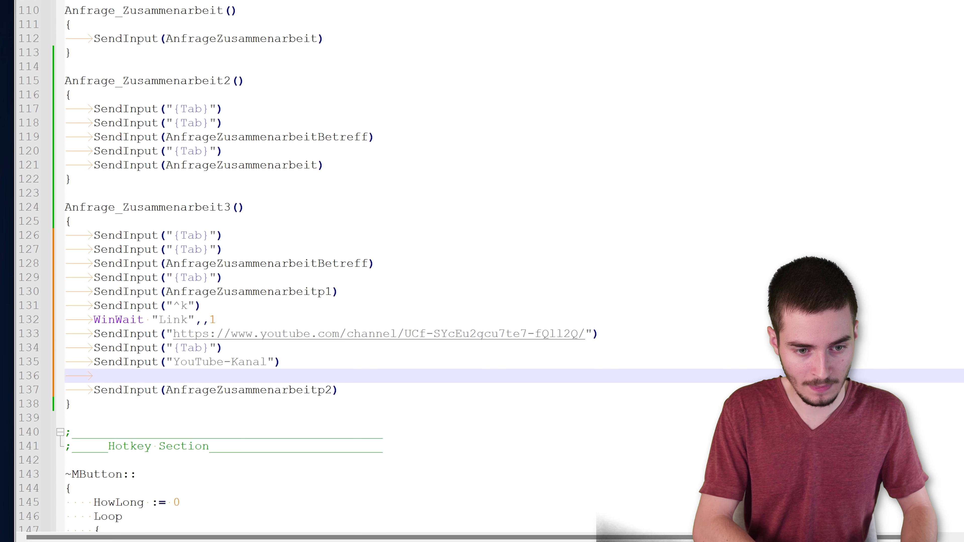
Add a SendInput("{Enter}") line on line 136 and save the script
left_click_drag(224, 348, 136, 347)
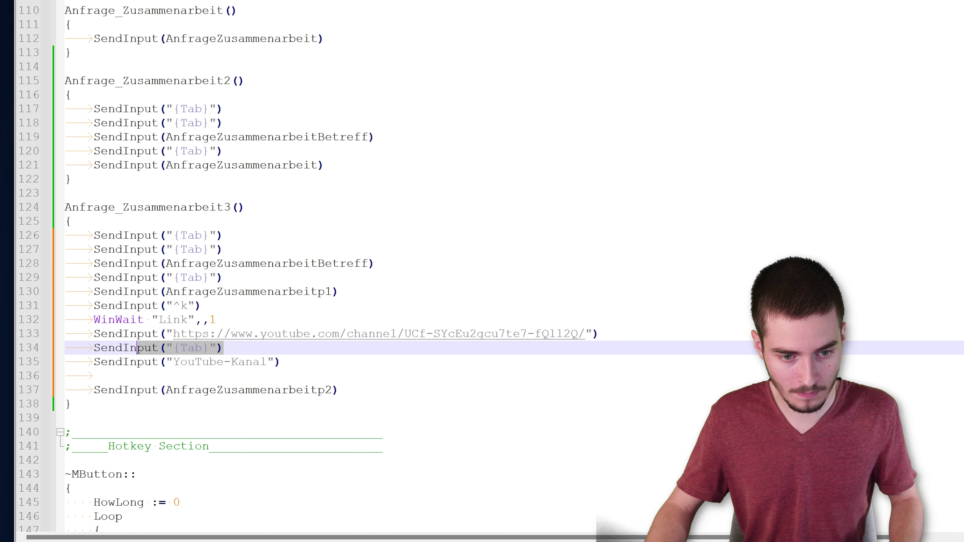
key("ctrl+c")
left_click(94, 376)
key("ctrl+v")
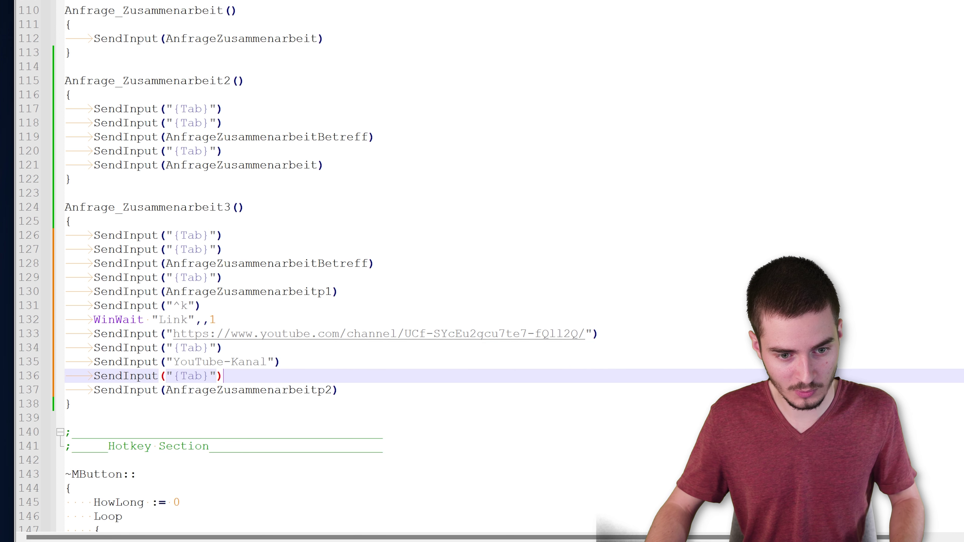
left_click_drag(195, 376, 208, 375)
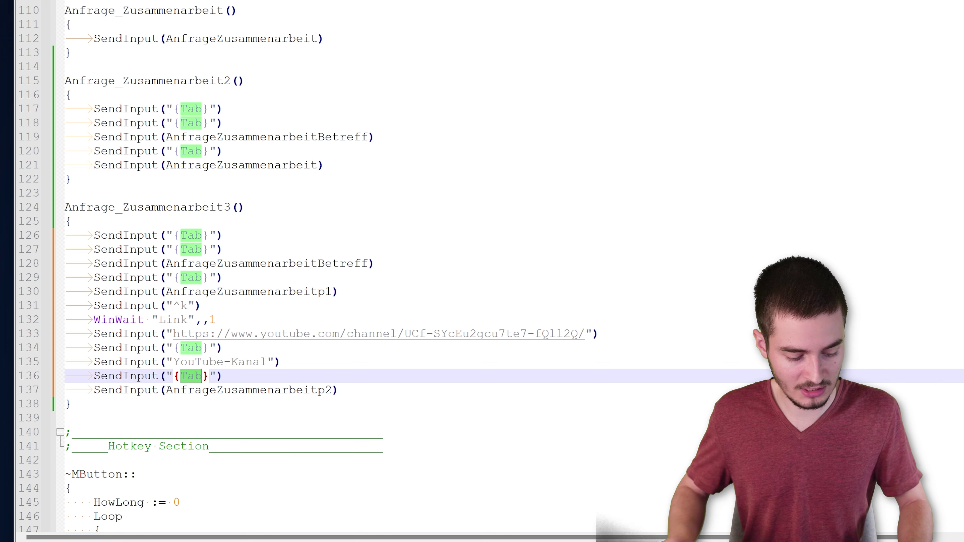
type("Enter")
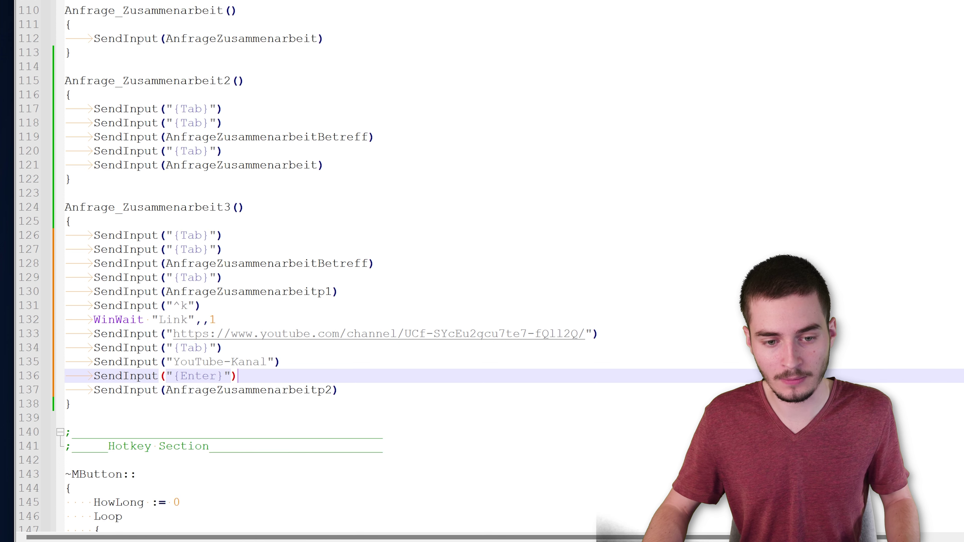
key("ctrl+s")
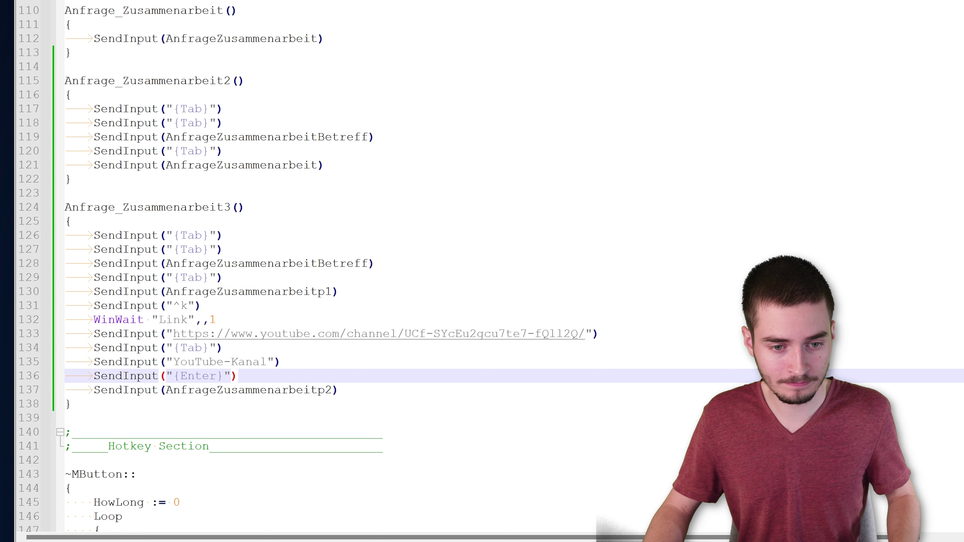
Insert SendInput(" ") lines after AnfrageZusammenarbeitp1 and after {Enter}, then save
left_click_drag(224, 277, 101, 277)
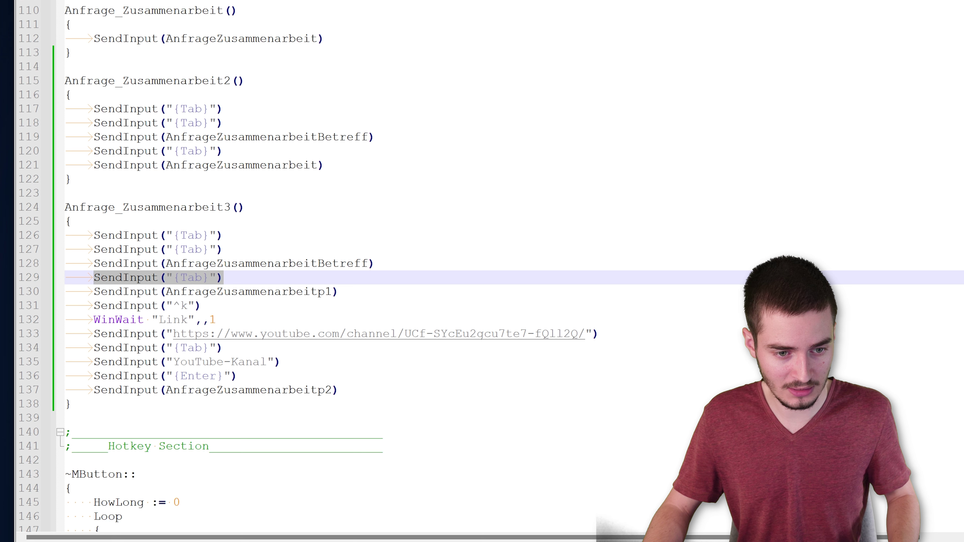
key("ctrl+c")
left_click(342, 292)
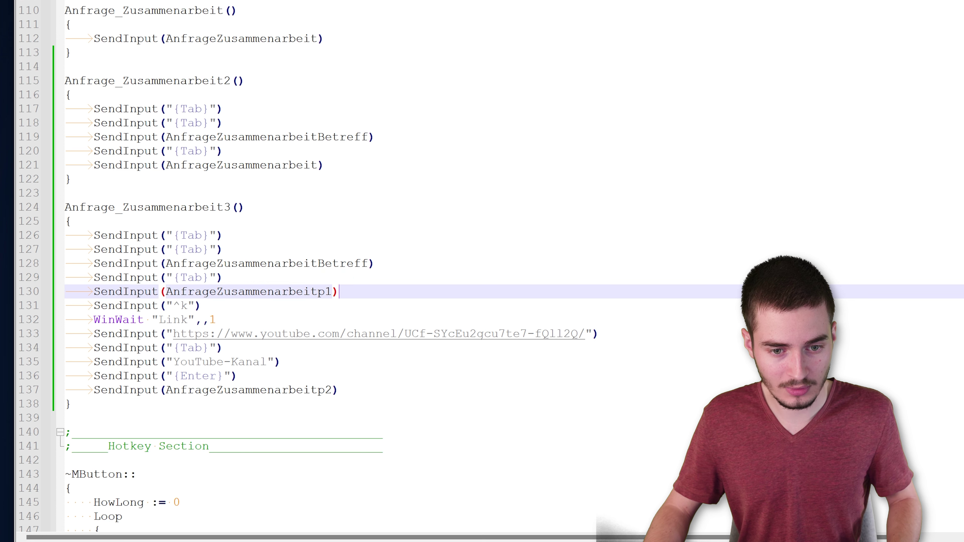
key("Return")
key("ctrl+v")
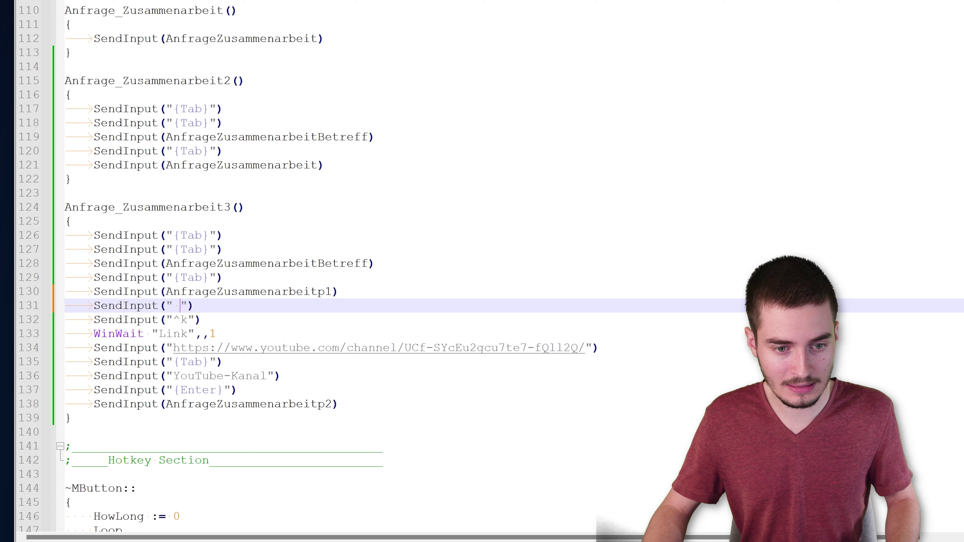
left_click_drag(195, 305, 93, 305)
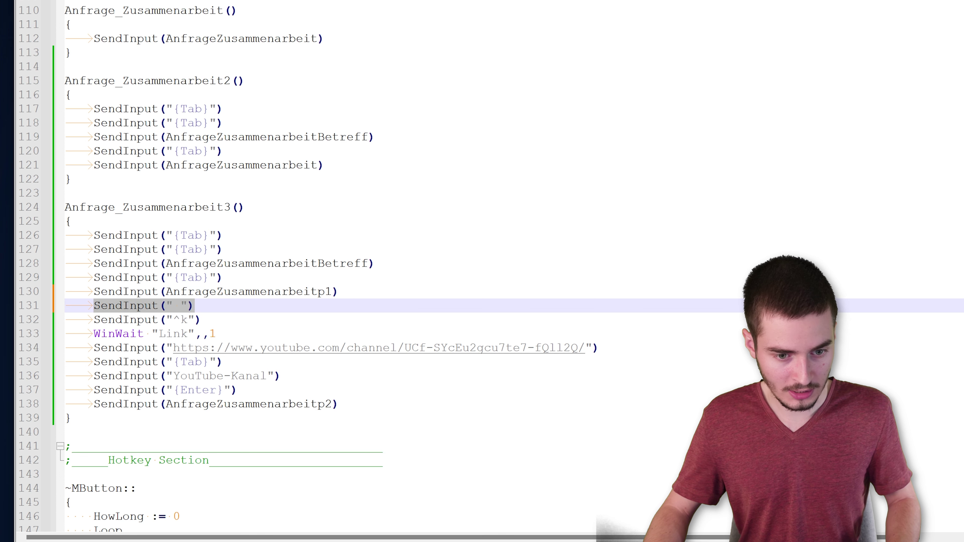
left_click(238, 390)
key("Return")
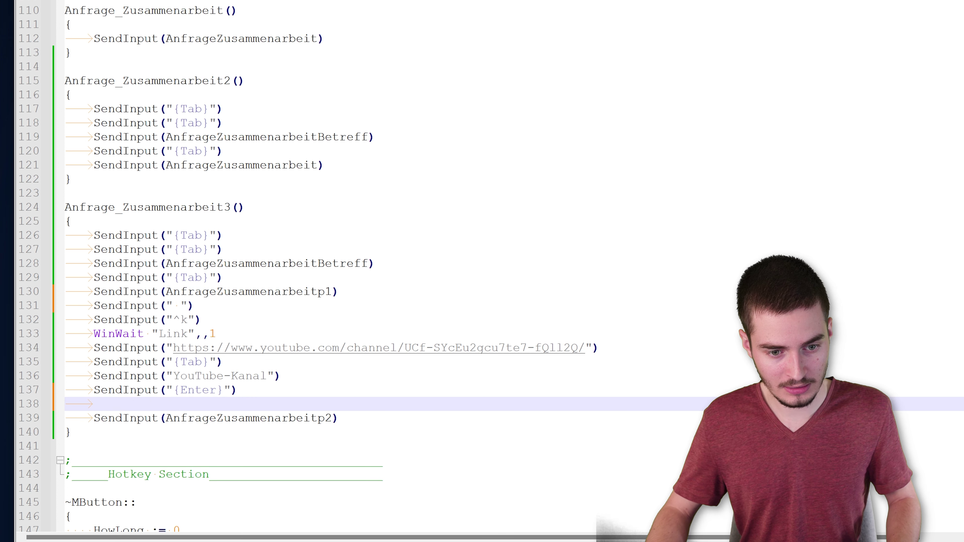
key("ctrl+s")
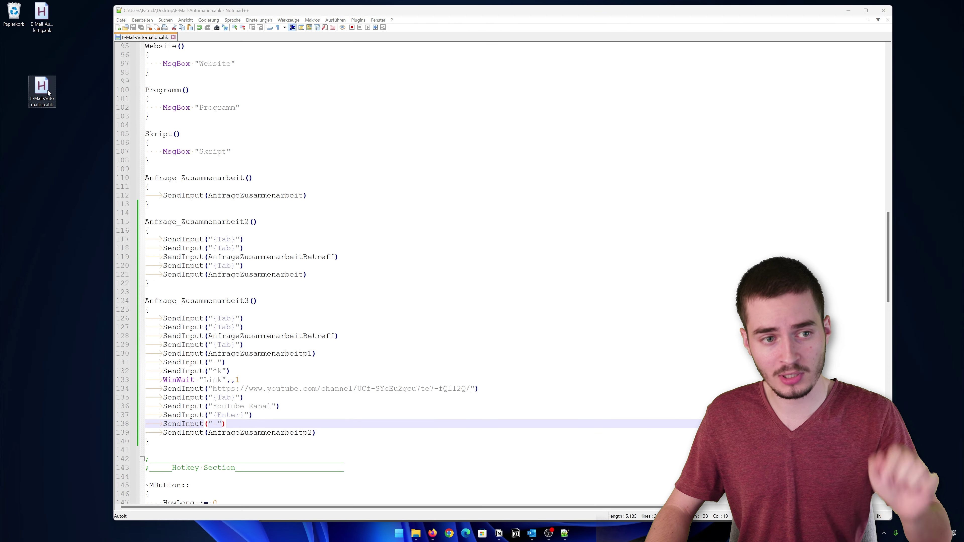
Cancel the old Link einfügen dialog in Outlook and discard the old test draft
left_click(49, 93)
mouse_move(532, 533)
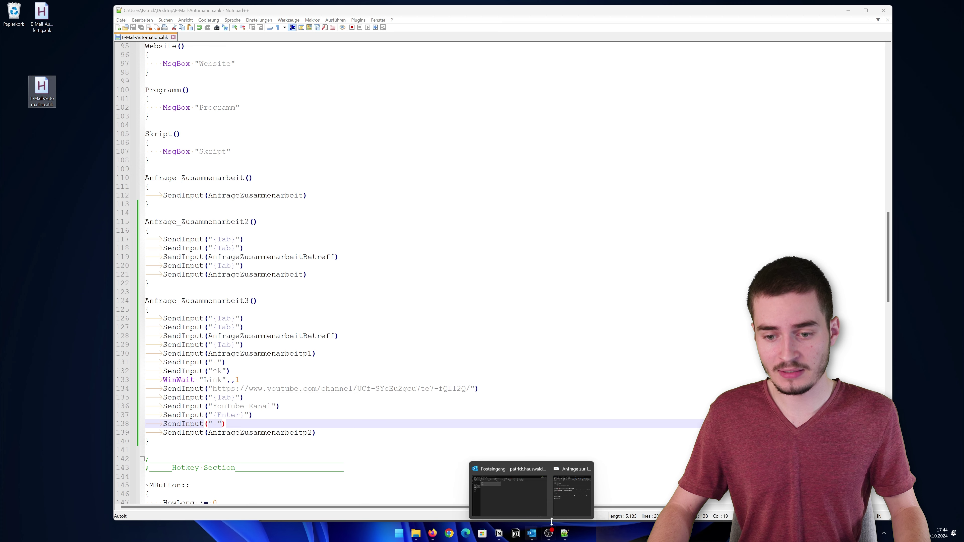
left_click(568, 499)
left_click(618, 198)
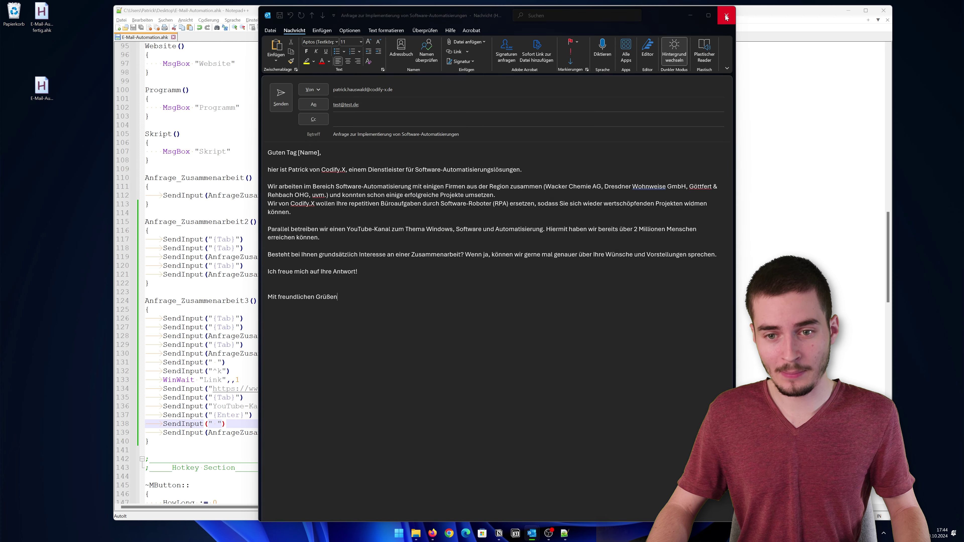
key("Escape")
left_click(484, 287)
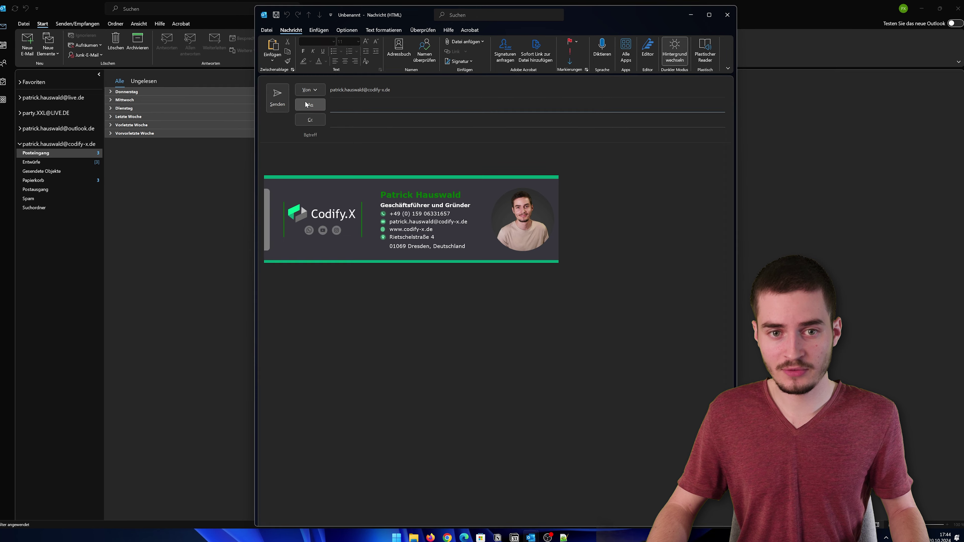
Address a new email to a test address and fill it with Anfrage_Zusammenarbeit3
type("test")
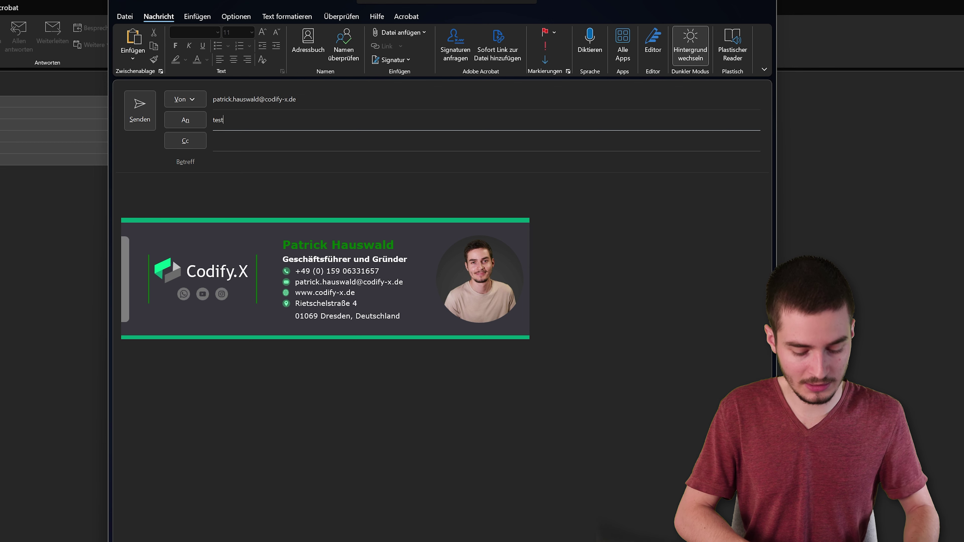
type("@test.de;")
key("ctrl+space")
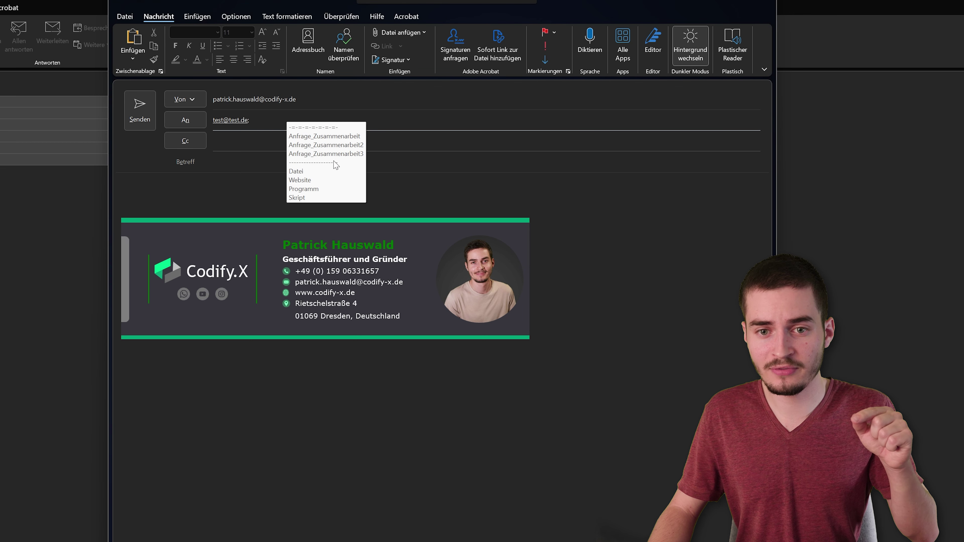
left_click(347, 154)
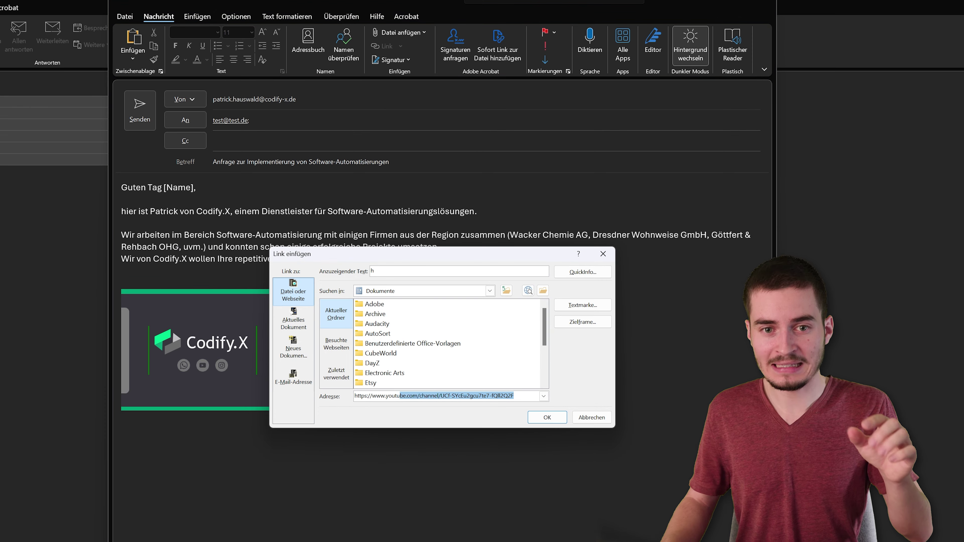